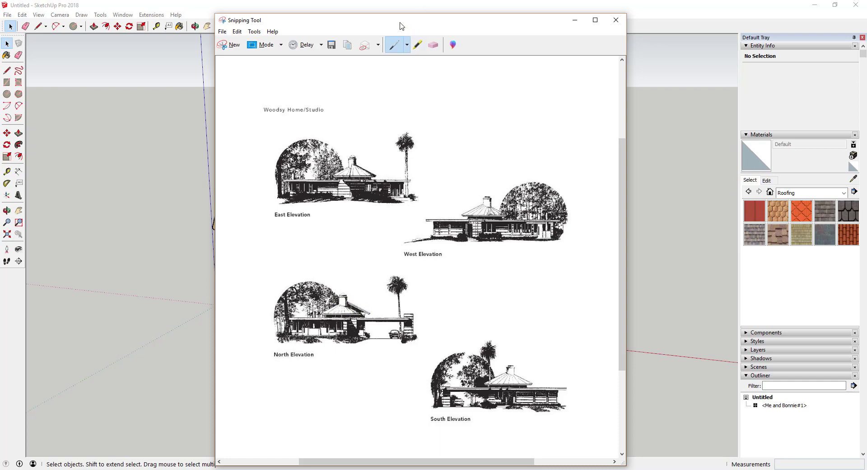
# Close the house elevations snip to bring the SketchUp model back into view
pyautogui.click(575, 20)
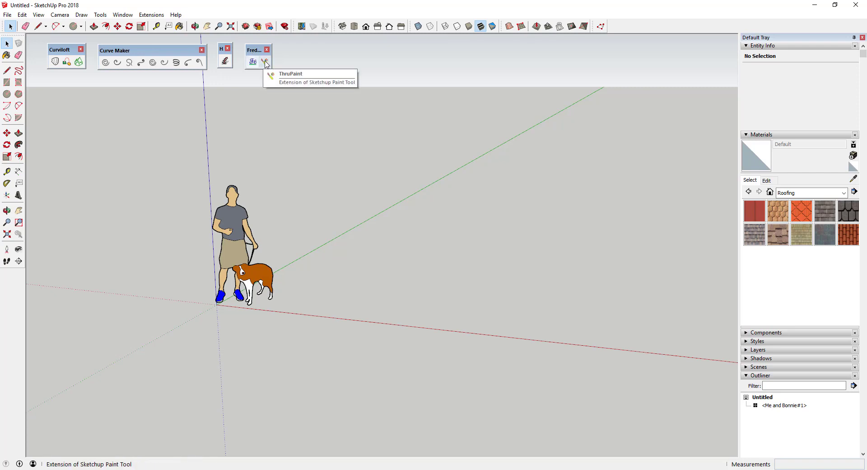
pyautogui.press('o')
pyautogui.moveTo(446, 268); pyautogui.dragTo(454, 258)
pyautogui.press('space')
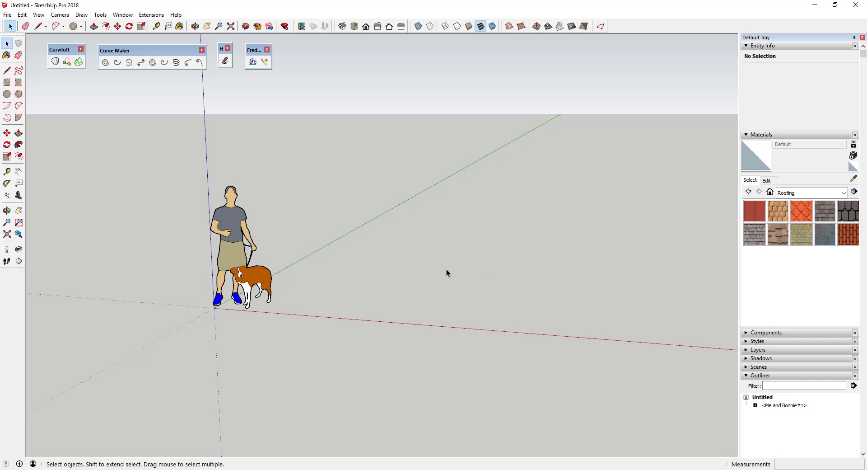
# Start an Archimedes spiral from 1 to 2 turns, centred on a ground point
pyautogui.click(105, 63)
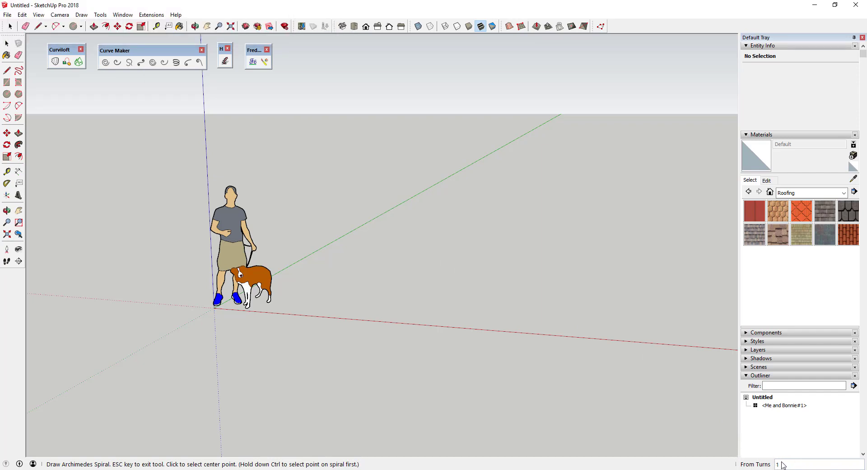
pyautogui.press('Return')
pyautogui.press('Tab')
pyautogui.click(465, 299)
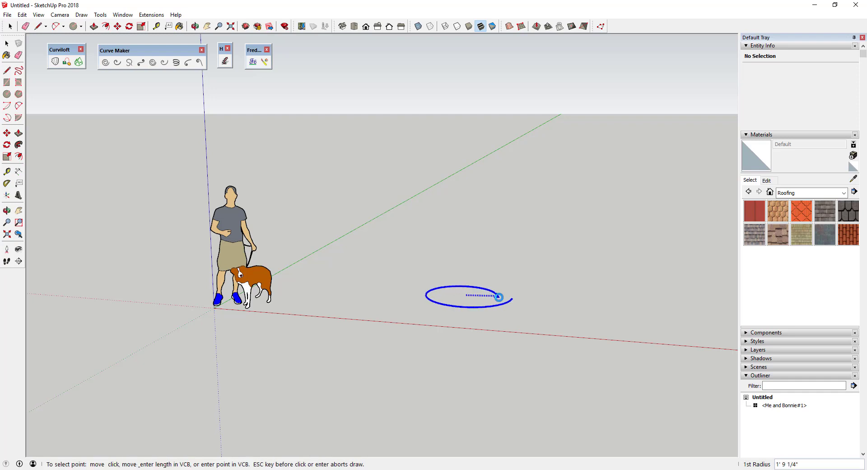
pyautogui.click(513, 300)
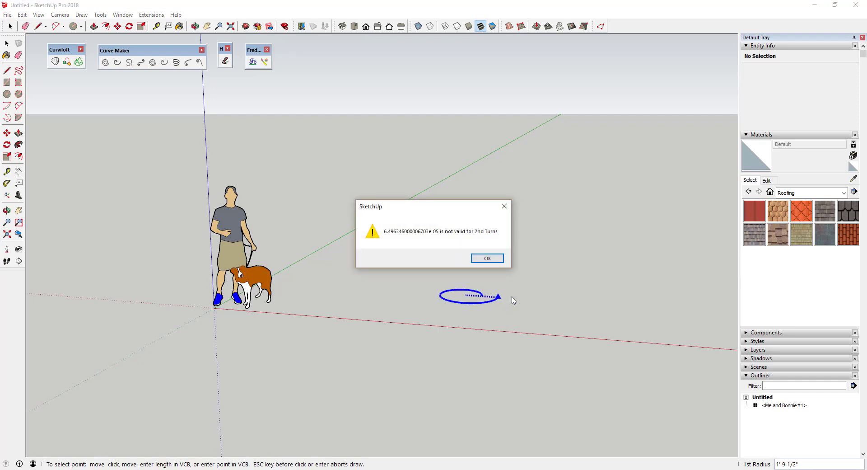
pyautogui.click(487, 259)
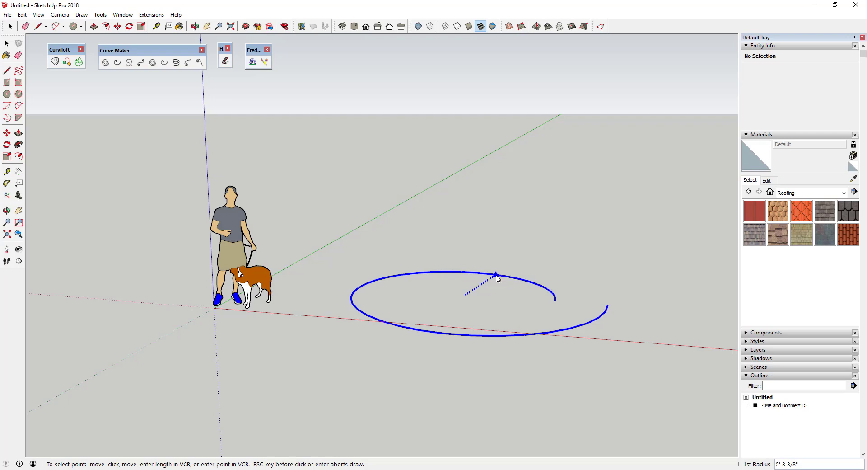
# Give the spiral a 10' first radius and an 8' second radius
pyautogui.write("10'")
pyautogui.press('Return')
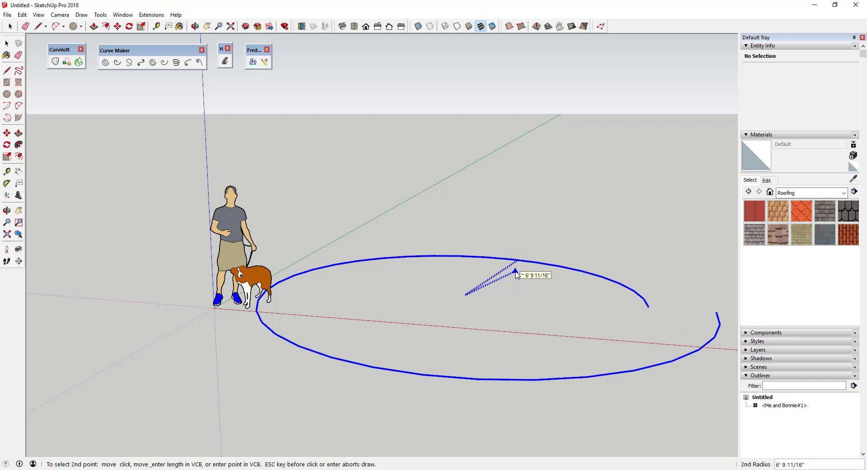
pyautogui.write("8'")
pyautogui.press('Return')
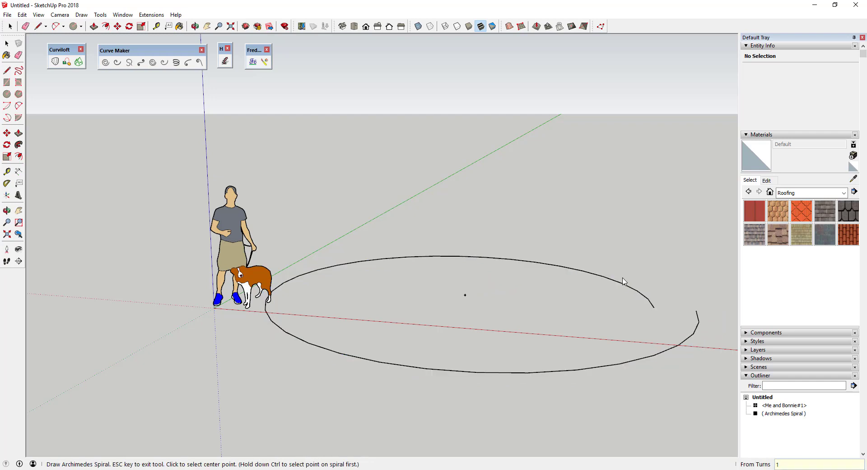
# Select the spiral group and explode it into loose geometry
pyautogui.press('space')
pyautogui.click(469, 376)
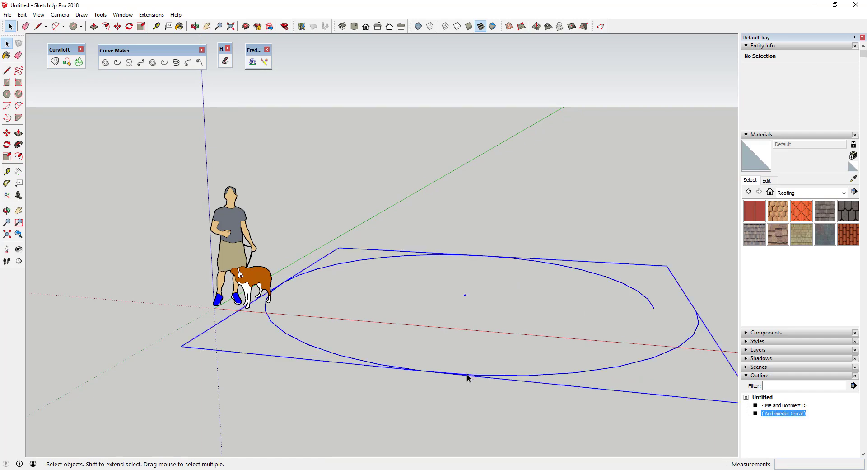
pyautogui.press('m')
pyautogui.scroll(-3, 510, 297)
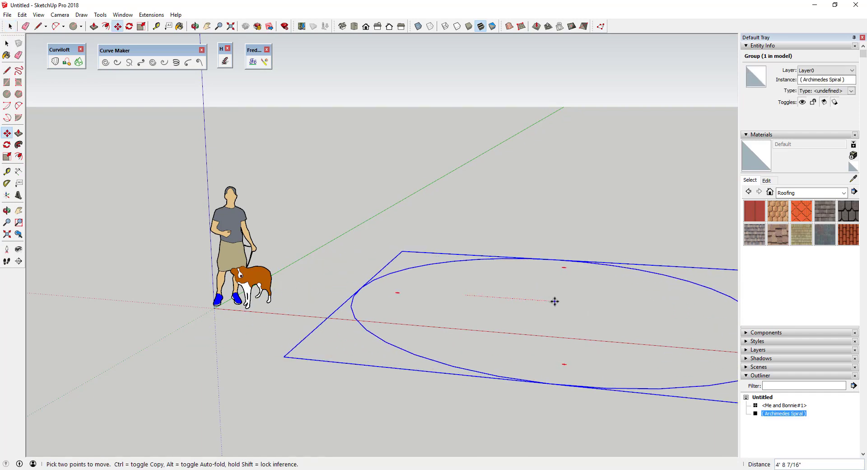
pyautogui.moveTo(333, 249); pyautogui.dragTo(430, 370, button='middle')
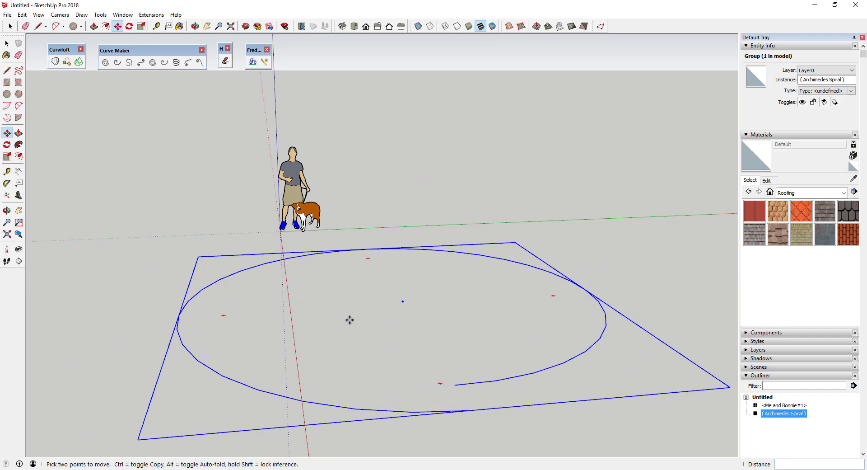
pyautogui.moveTo(449, 389); pyautogui.dragTo(626, 343, button='middle')
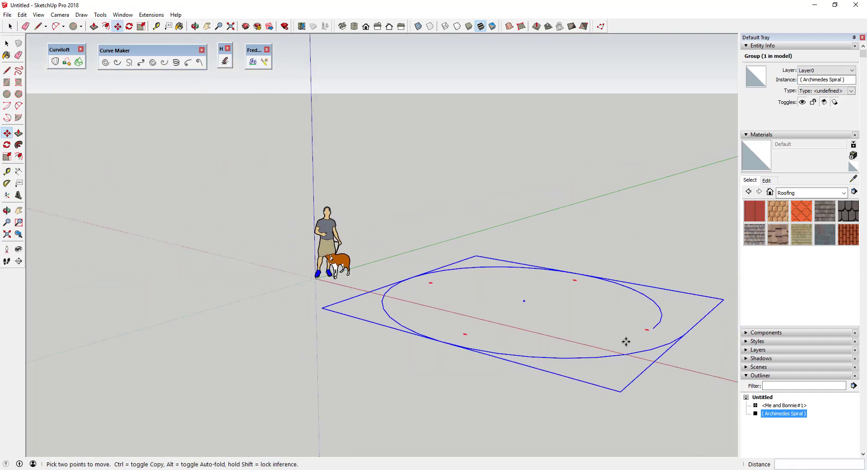
pyautogui.scroll(3, 656, 326)
pyautogui.press('space')
pyautogui.click(653, 253)
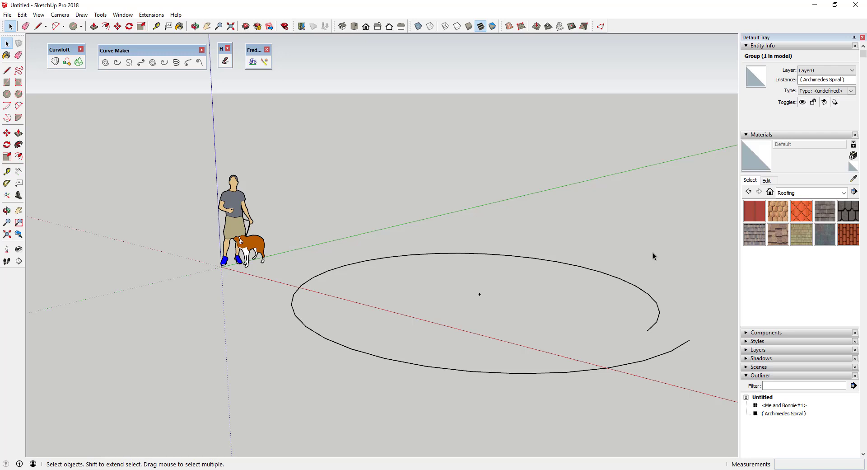
pyautogui.click(659, 310)
pyautogui.rightClick(659, 311)
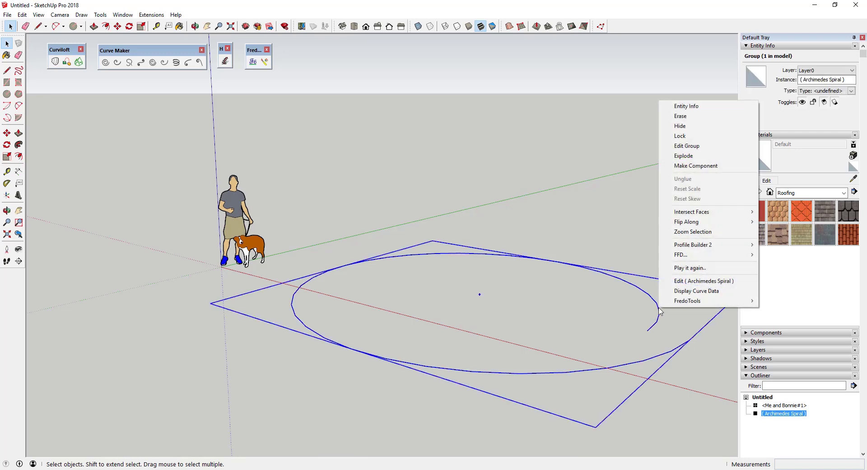
pyautogui.click(684, 156)
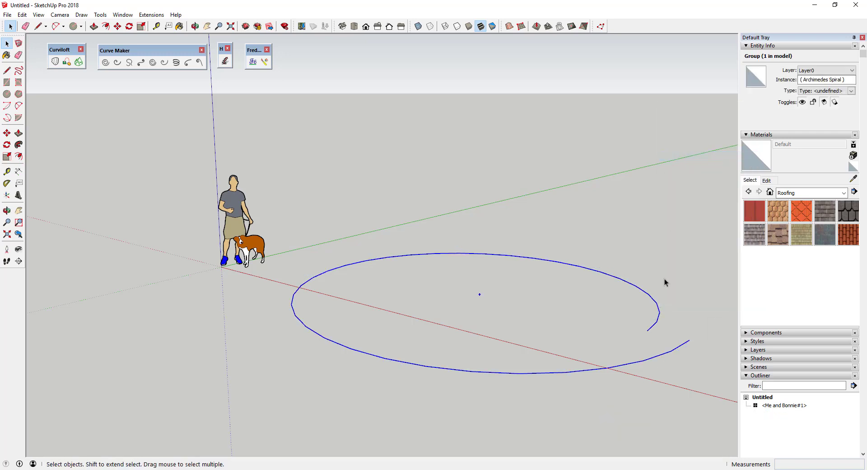
# Confirm in Entity Info that the spiral is a single 36-segment curve
pyautogui.click(659, 311)
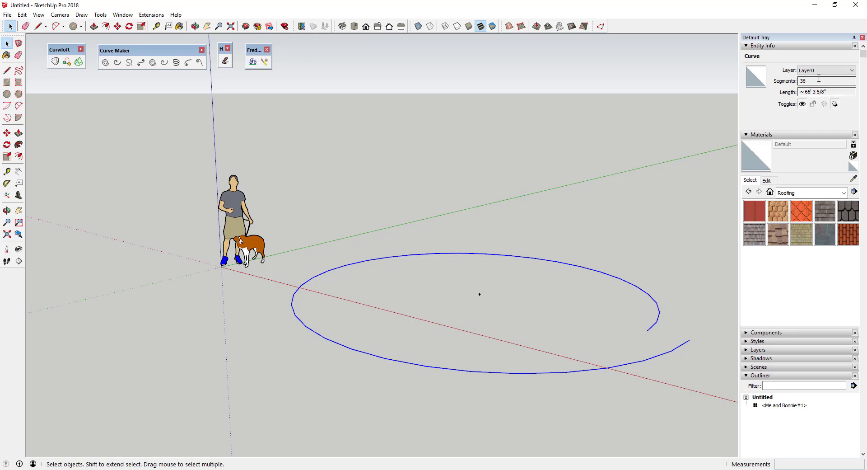
pyautogui.click(804, 80)
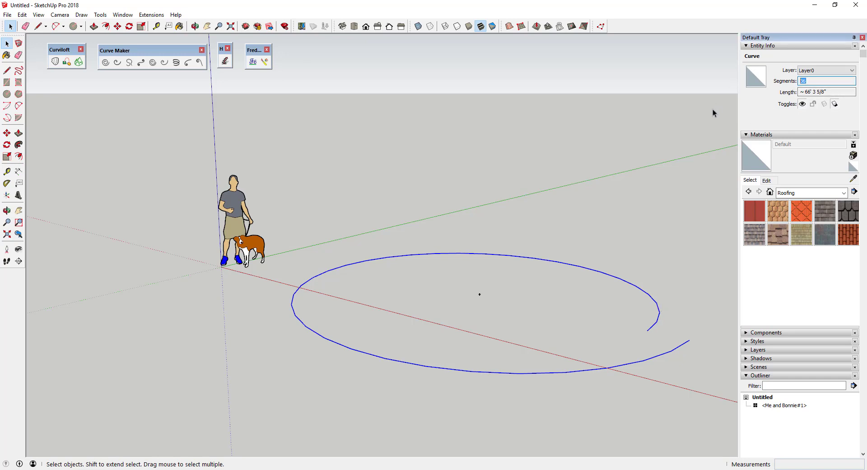
pyautogui.click(689, 213)
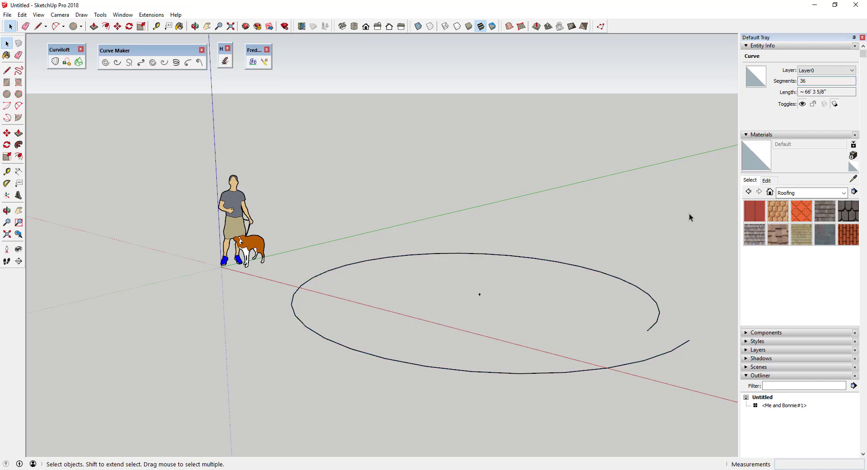
pyautogui.click(659, 311)
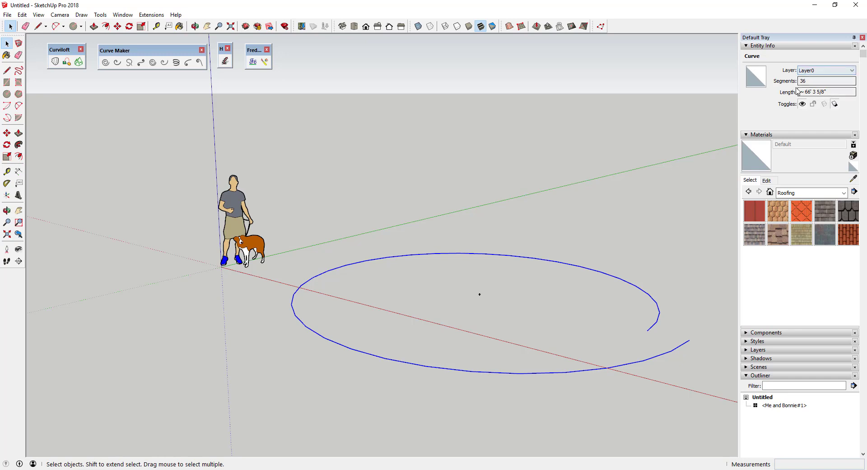
# Draw an 8' vertical line up from the spiral's centre
pyautogui.press('l')
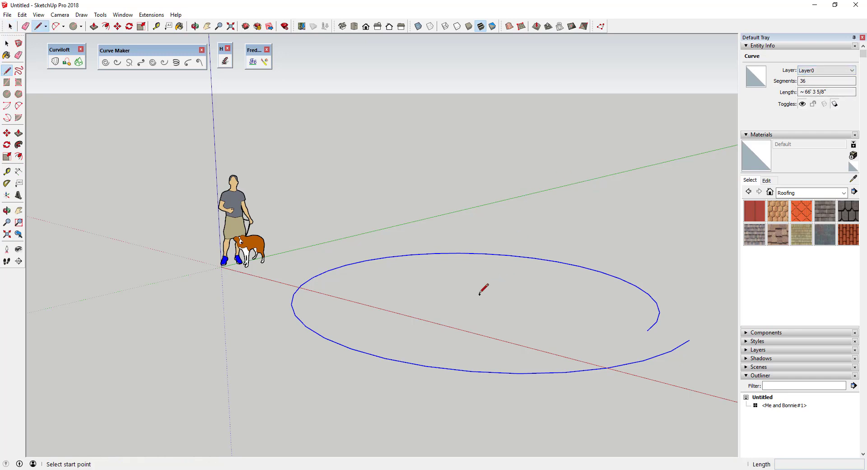
pyautogui.click(480, 294)
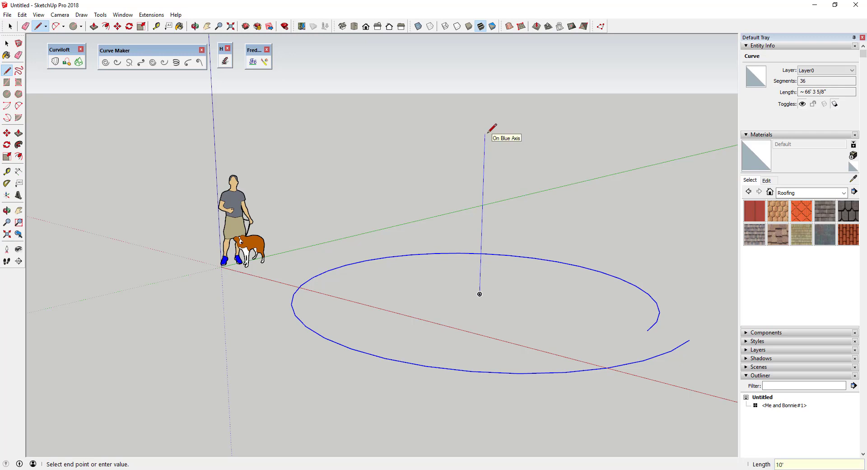
pyautogui.click(482, 119)
pyautogui.moveTo(522, 135); pyautogui.dragTo(610, 112, button='middle')
pyautogui.hotkey('ctrl', 'z')
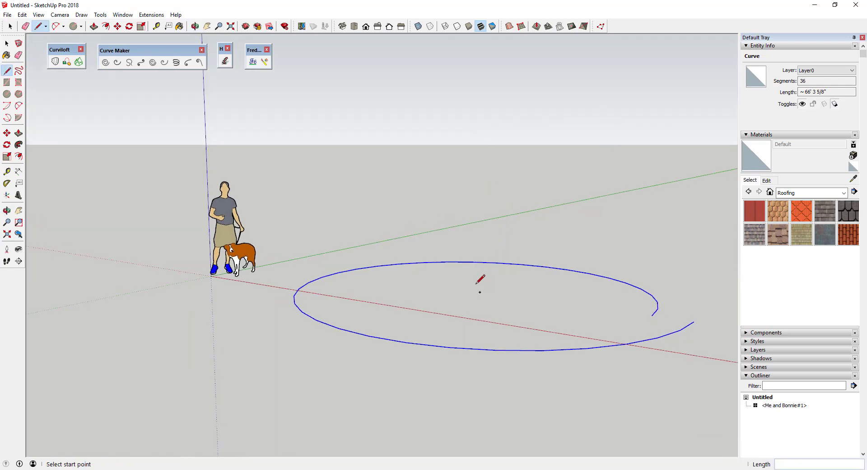
pyautogui.click(480, 292)
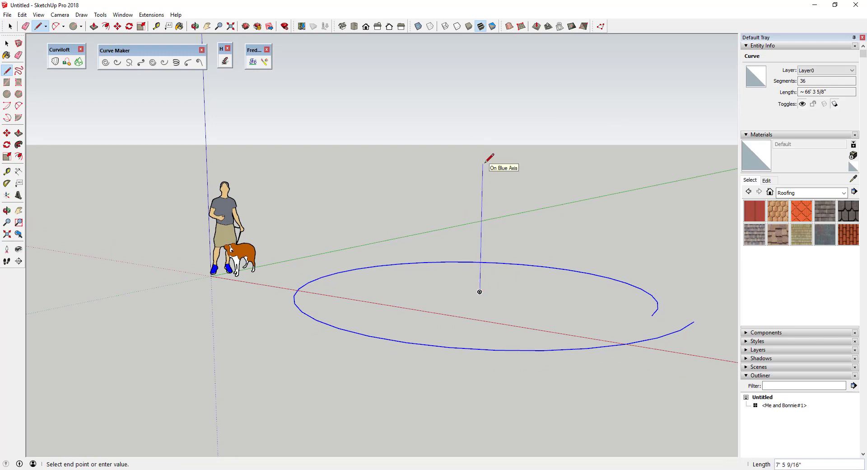
pyautogui.press('Return')
pyautogui.press('space')
pyautogui.moveTo(524, 189); pyautogui.dragTo(513, 188, button='middle')
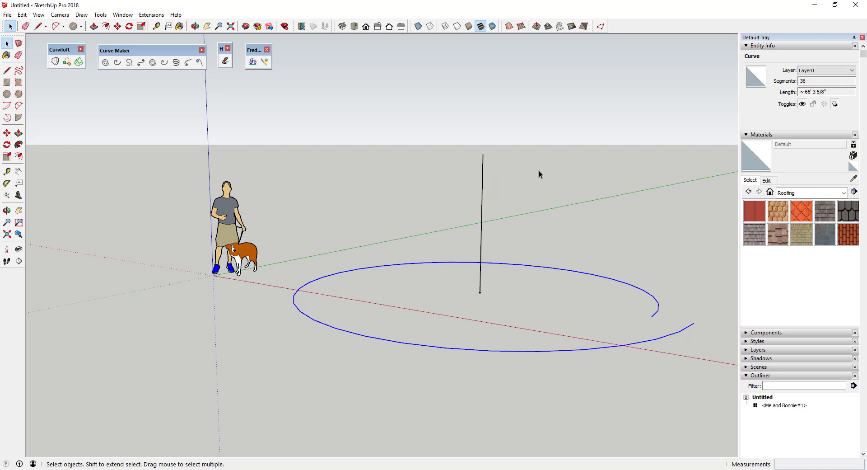
pyautogui.moveTo(522, 189); pyautogui.dragTo(488, 285, button='middle')
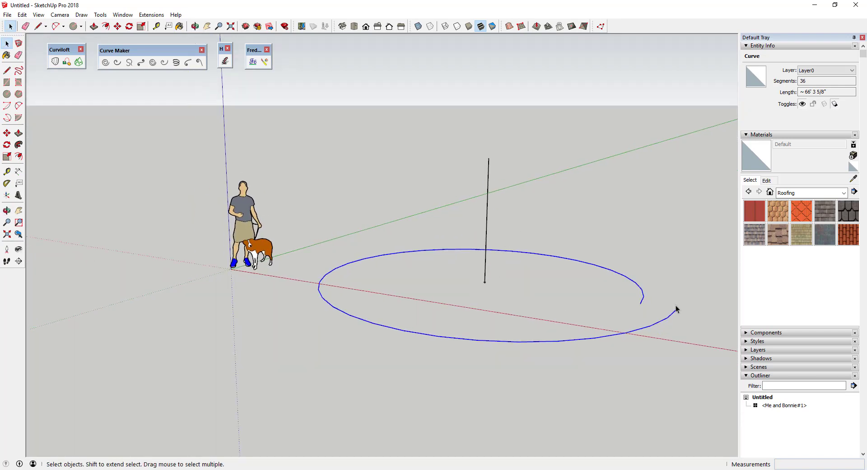
# Extend a 2' segment up from the line's top and erase the lower segment
pyautogui.press('l')
pyautogui.click(488, 158)
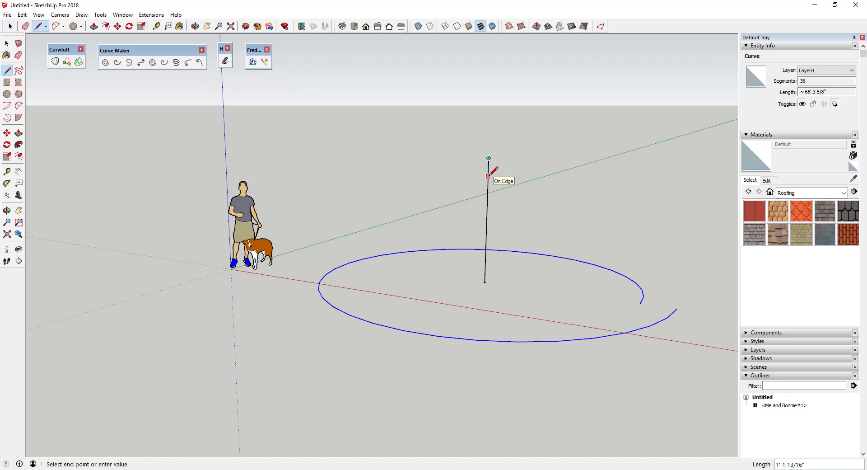
pyautogui.write('2')
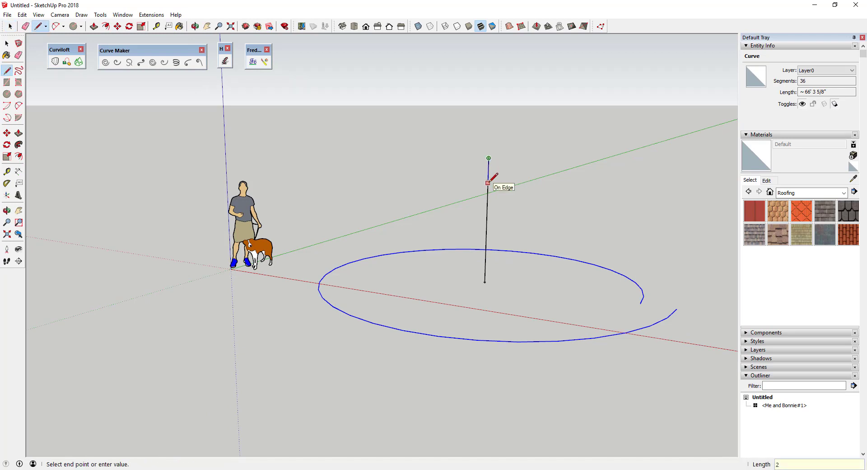
pyautogui.write("'")
pyautogui.press('Return')
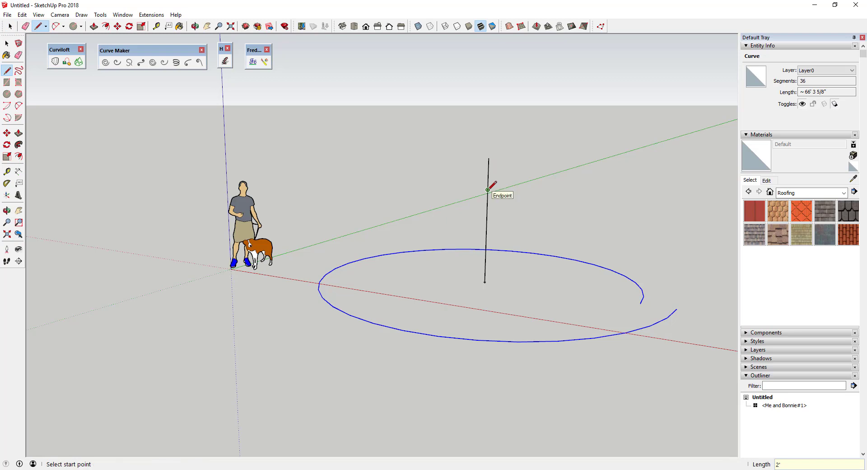
pyautogui.press('space')
pyautogui.click(486, 201)
pyautogui.press('Delete')
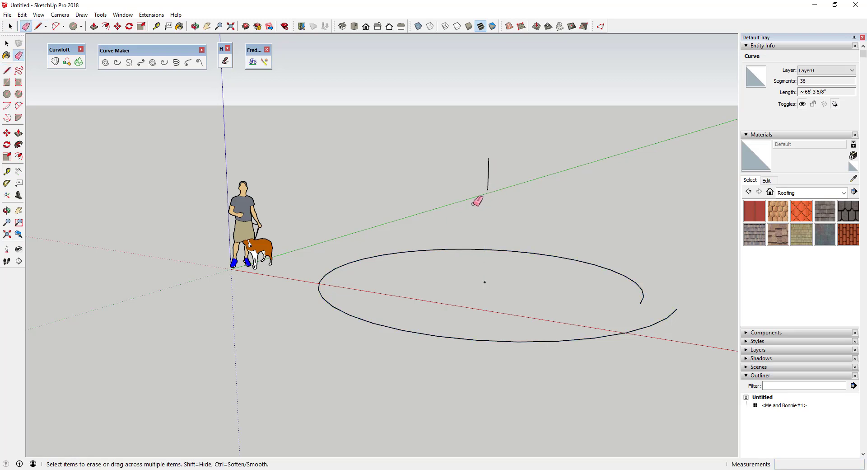
# Select the 2' vertical edge and bring the house elevation drawings over the model
pyautogui.moveTo(525, 187); pyautogui.dragTo(478, 189, button='middle')
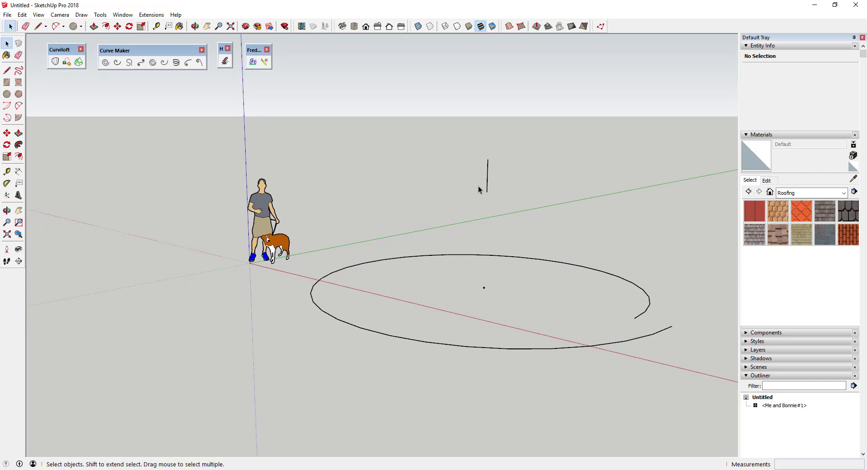
pyautogui.click(488, 182)
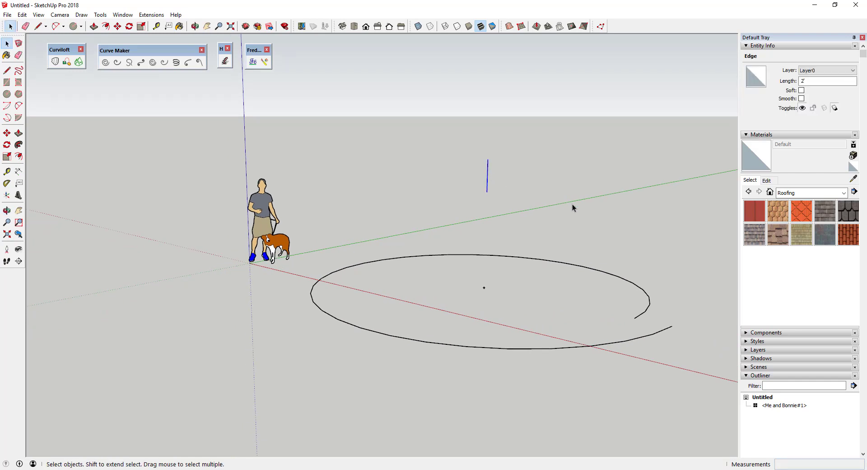
pyautogui.press('l')
pyautogui.click(488, 159)
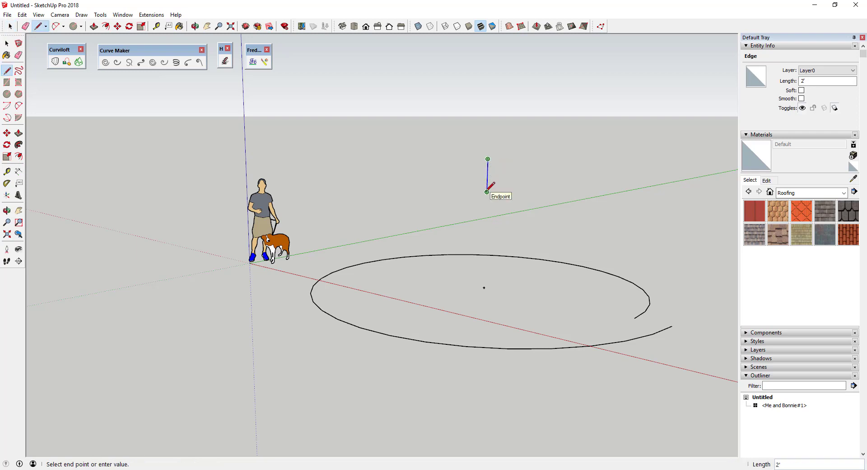
pyautogui.press('space')
pyautogui.moveTo(563, 217); pyautogui.dragTo(583, 196, button='middle')
pyautogui.moveTo(866, 43)
pyautogui.mouseDown()
pyautogui.moveTo(604, 43)
pyautogui.moveTo(520, 20)
pyautogui.mouseUp()
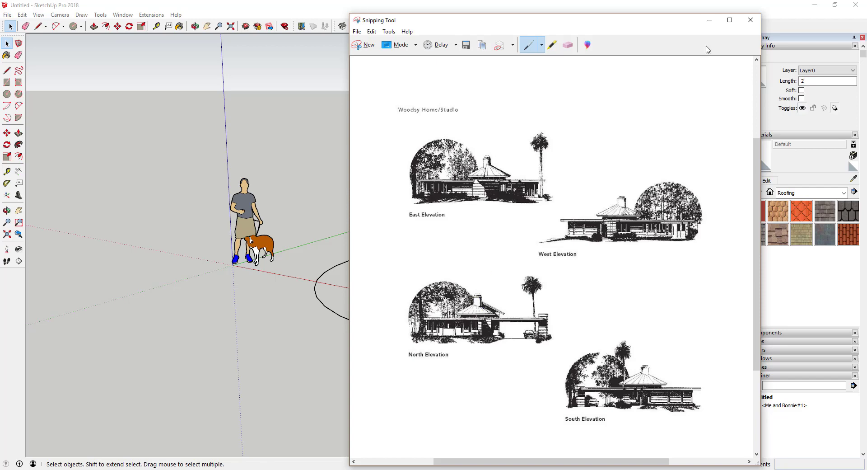
# Minimize the elevation drawings window to reveal the spiral and its 2' edge
pyautogui.click(709, 20)
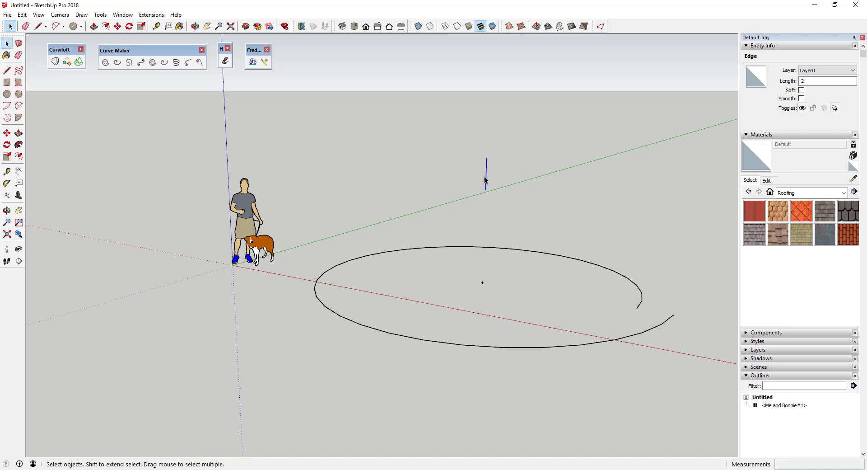
# Enter Helix along curve values: Radius 1 2', Radius 2 2, 1 lap, 36 sections per lap
pyautogui.click(225, 63)
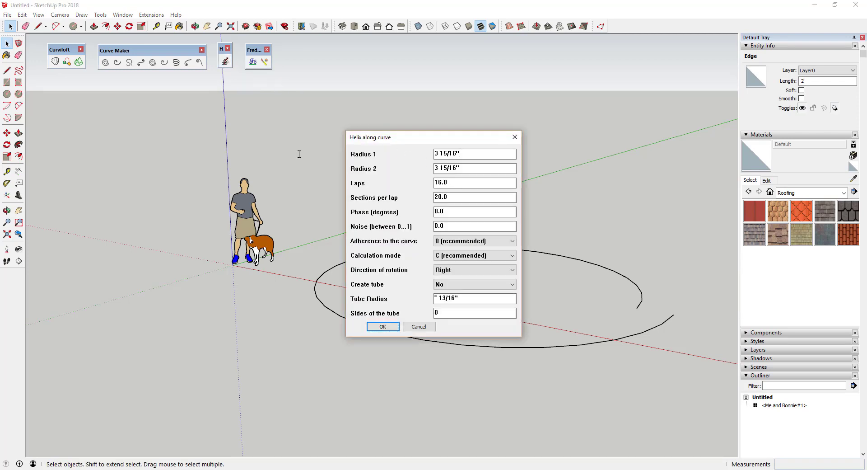
pyautogui.hotkey('ctrl', 'a')
pyautogui.write("2'")
pyautogui.press('Tab')
pyautogui.write('2')
pyautogui.press('Tab')
pyautogui.write('1')
pyautogui.press('Tab')
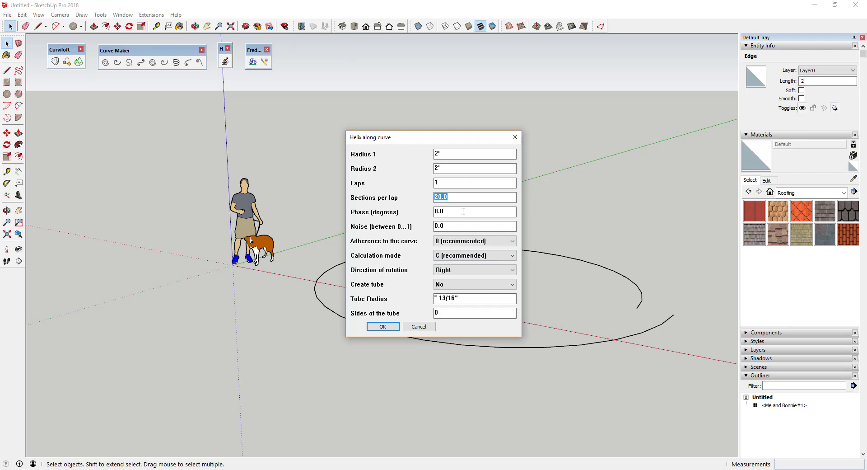
pyautogui.write('36')
# Create the helix group and rotate it about 90° onto its side as an S-curve
pyautogui.click(383, 326)
pyautogui.moveTo(577, 207); pyautogui.dragTo(503, 238, button='middle')
pyautogui.click(499, 211)
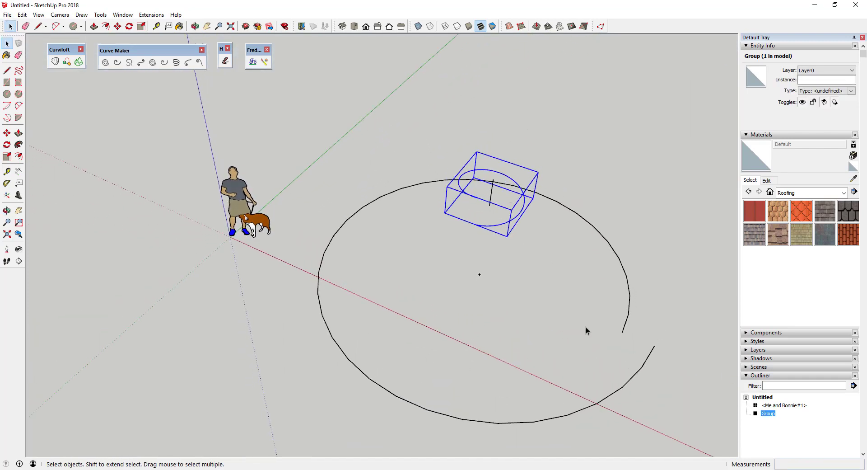
pyautogui.moveTo(488, 246); pyautogui.dragTo(503, 188, button='middle')
pyautogui.press('m')
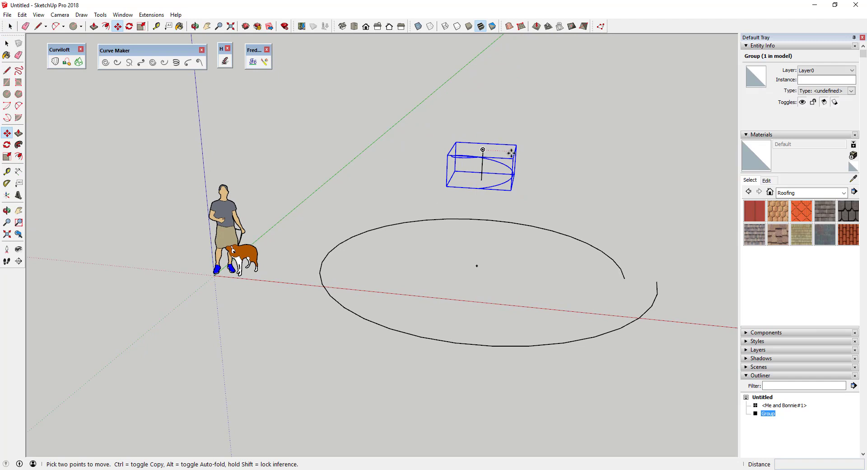
pyautogui.moveTo(511, 152); pyautogui.dragTo(513, 164, button='middle')
pyautogui.press('q')
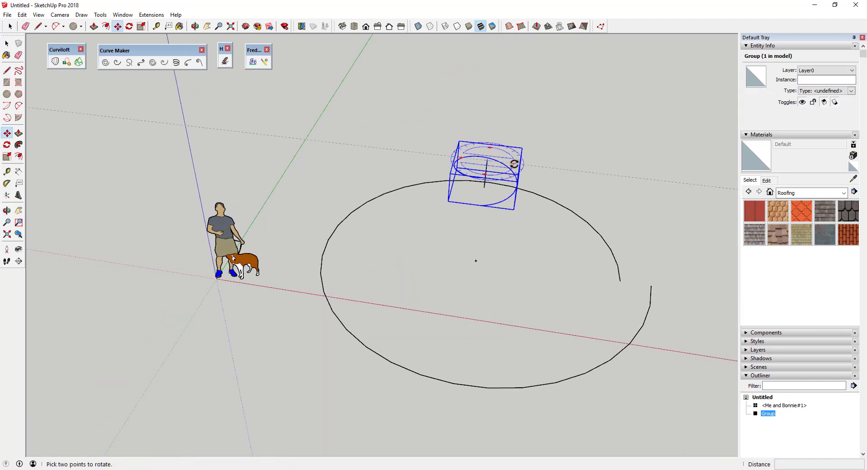
pyautogui.click(514, 164)
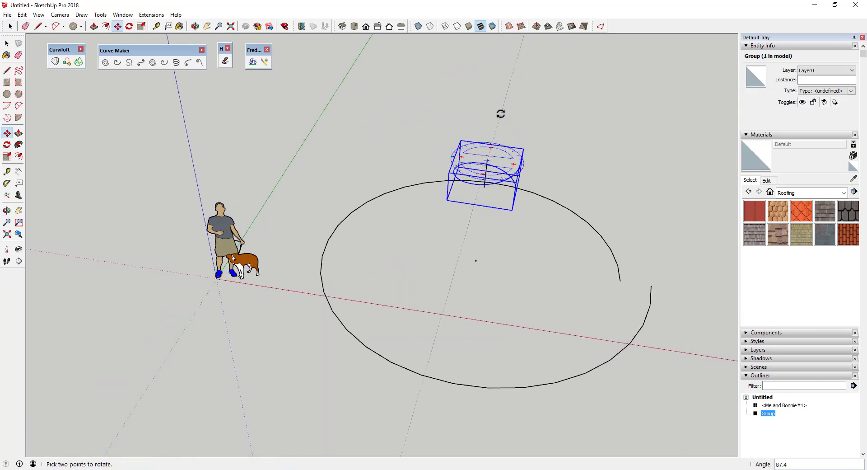
pyautogui.click(497, 59)
# Check the ground spiral and the S-curve group by selecting each in turn
pyautogui.press('m')
pyautogui.moveTo(556, 237); pyautogui.dragTo(362, 195, button='middle')
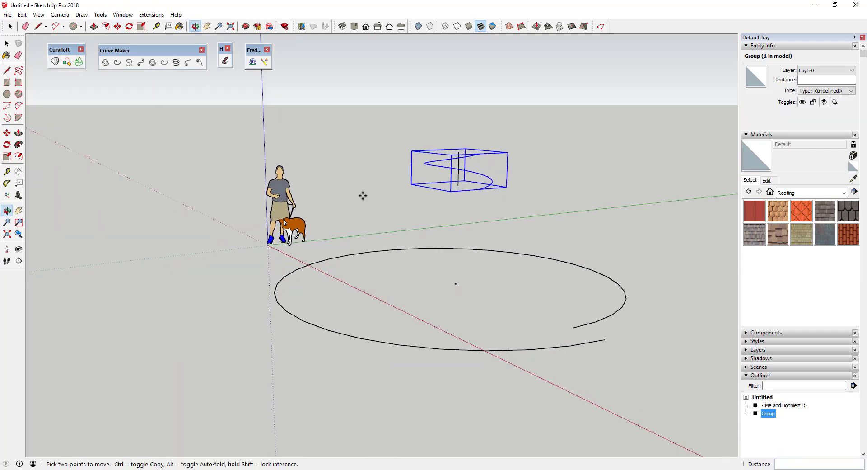
pyautogui.press('space')
pyautogui.click(619, 286)
pyautogui.moveTo(619, 286); pyautogui.dragTo(544, 337, button='middle')
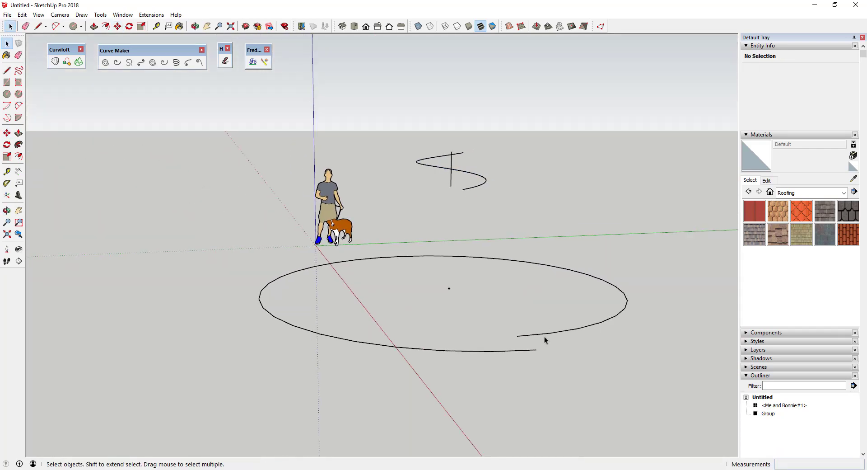
pyautogui.click(546, 333)
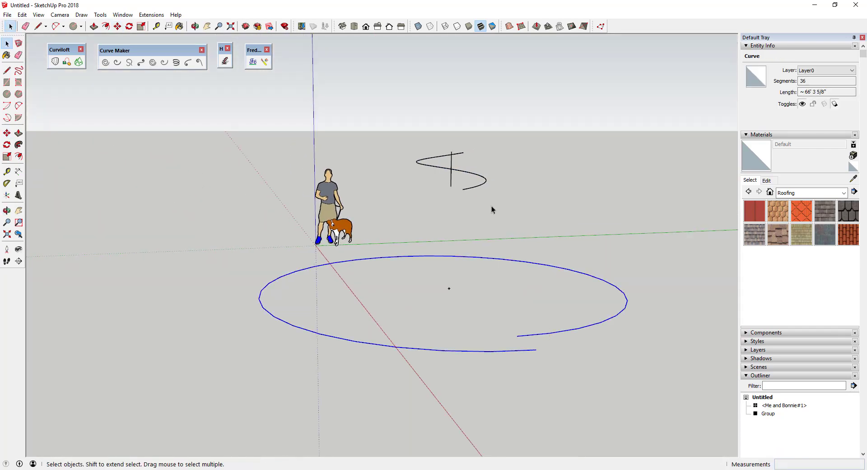
pyautogui.click(466, 188)
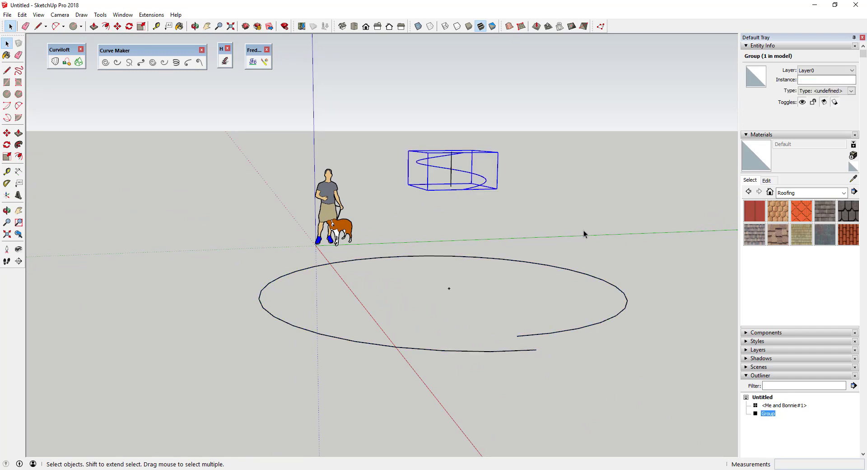
pyautogui.click(592, 221)
# Explode the S-curve group into loose curves
pyautogui.rightClick(470, 188)
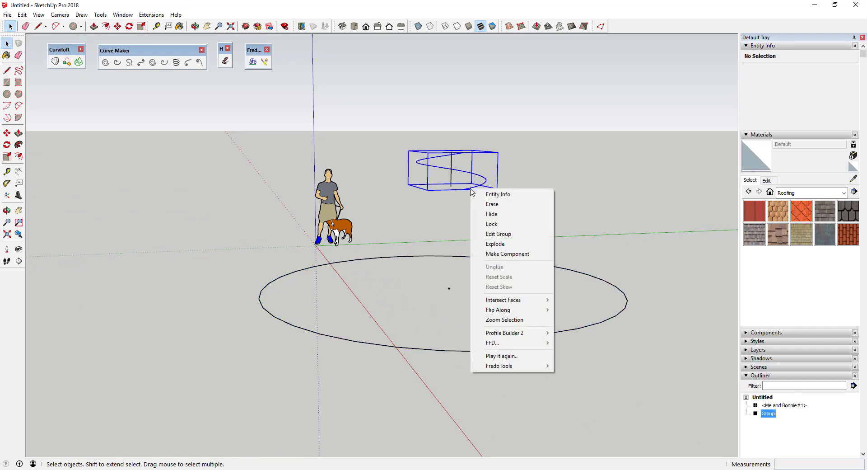
pyautogui.click(500, 244)
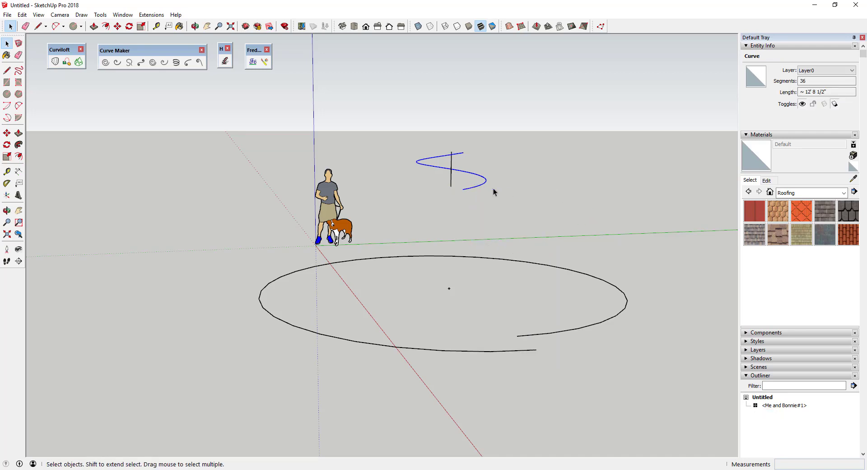
pyautogui.click(560, 332)
pyautogui.moveTo(584, 199); pyautogui.dragTo(546, 214, button='middle')
pyautogui.click(546, 214)
# Draw lines joining the S-curve's lower end to the spiral's inner end, and its top end to the outer end
pyautogui.press('l')
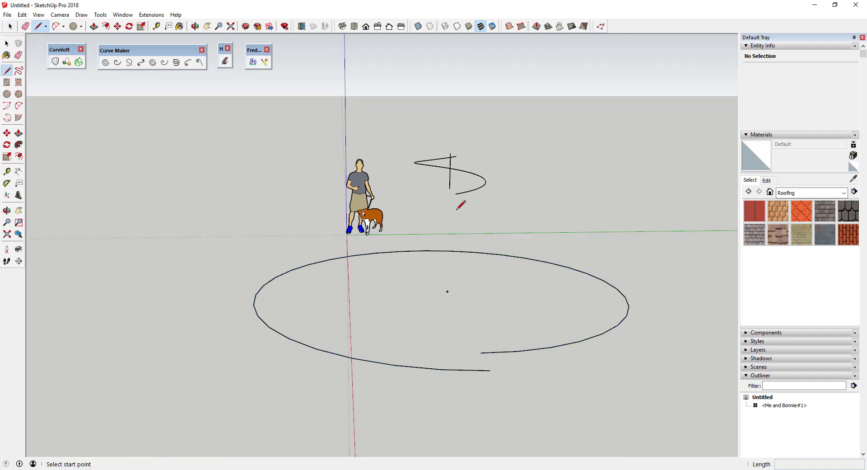
pyautogui.click(456, 194)
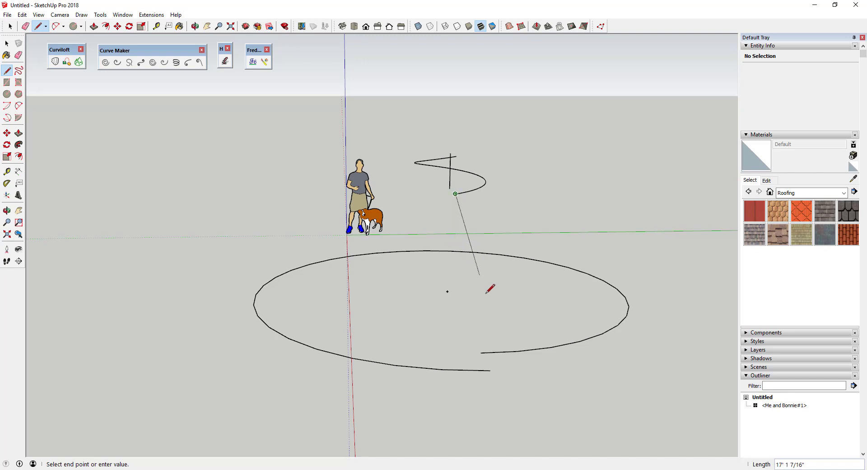
pyautogui.click(480, 352)
pyautogui.press('space')
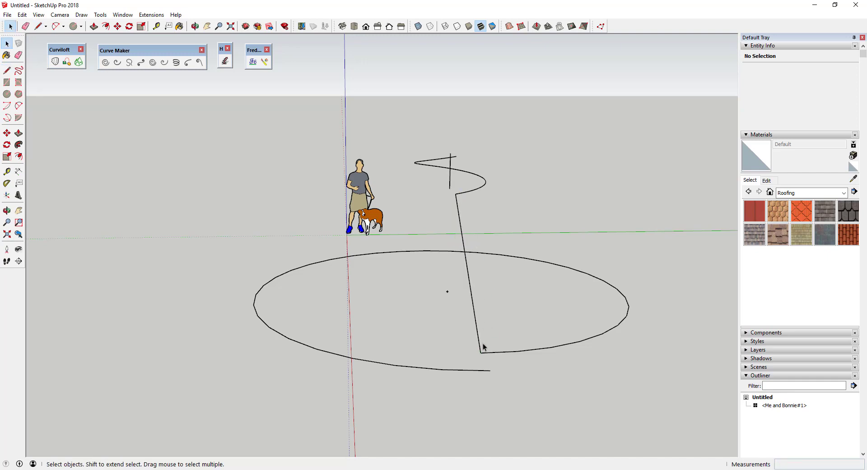
pyautogui.press('l')
pyautogui.click(456, 156)
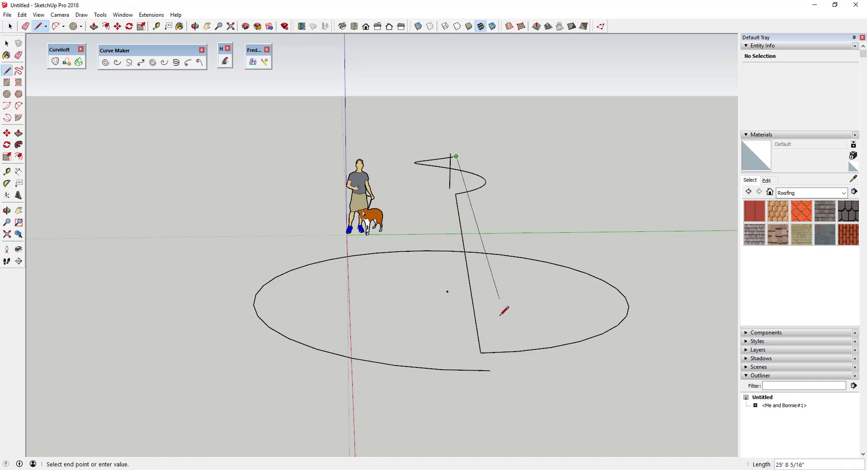
pyautogui.click(490, 370)
pyautogui.press('space')
pyautogui.moveTo(631, 337); pyautogui.dragTo(422, 202, button='middle')
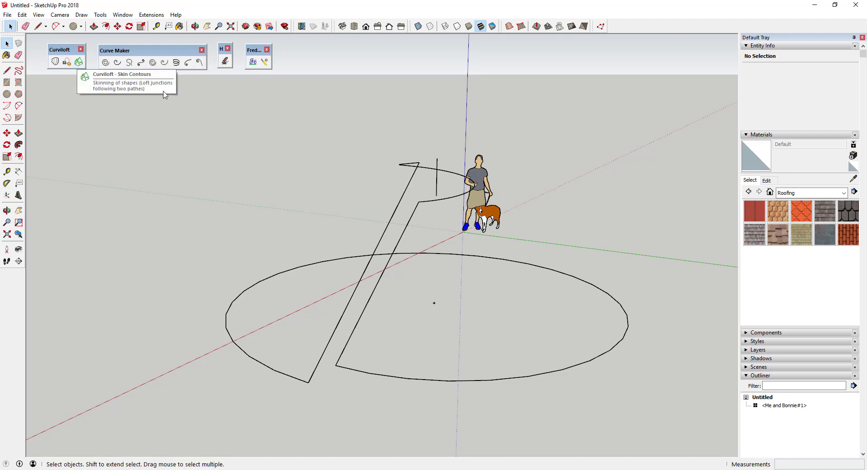
# Select the two diagonal rail edges and the base ellipse
pyautogui.click(413, 219)
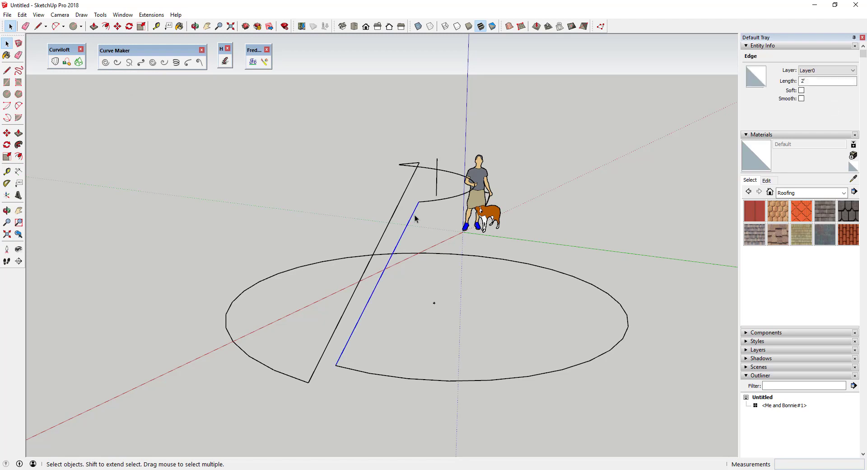
pyautogui.keyDown('shift'); pyautogui.click(410, 183); pyautogui.keyUp('shift')
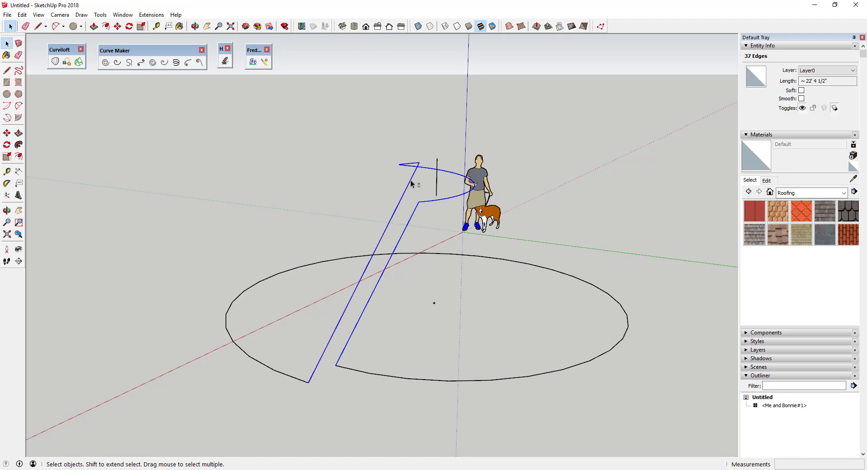
pyautogui.keyDown('shift'); pyautogui.click(424, 381); pyautogui.keyUp('shift')
pyautogui.moveTo(441, 276); pyautogui.dragTo(700, 251, button='middle')
pyautogui.moveTo(699, 251); pyautogui.dragTo(229, 272)
pyautogui.press('space')
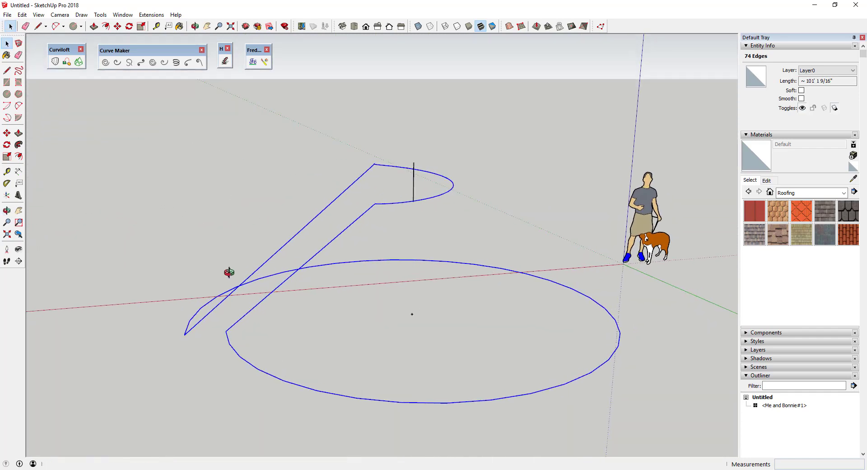
# Skin the selected contours with Curviloft and accept the lofted cone surface
pyautogui.click(78, 62)
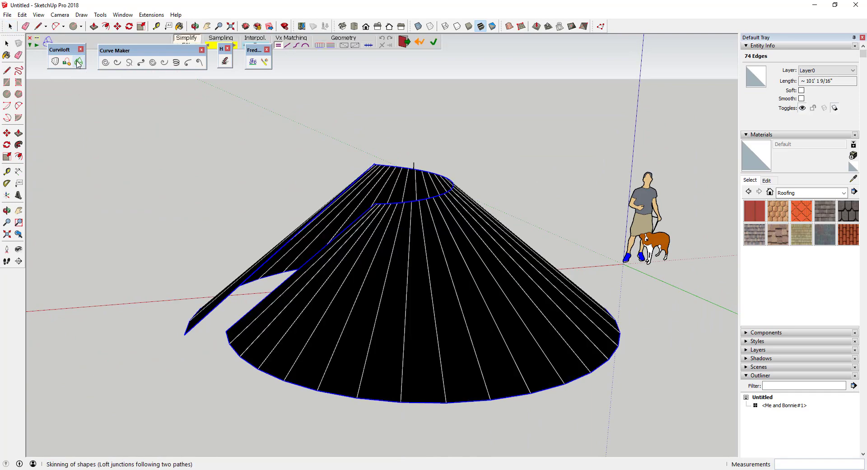
pyautogui.moveTo(264, 318); pyautogui.dragTo(429, 316, button='middle')
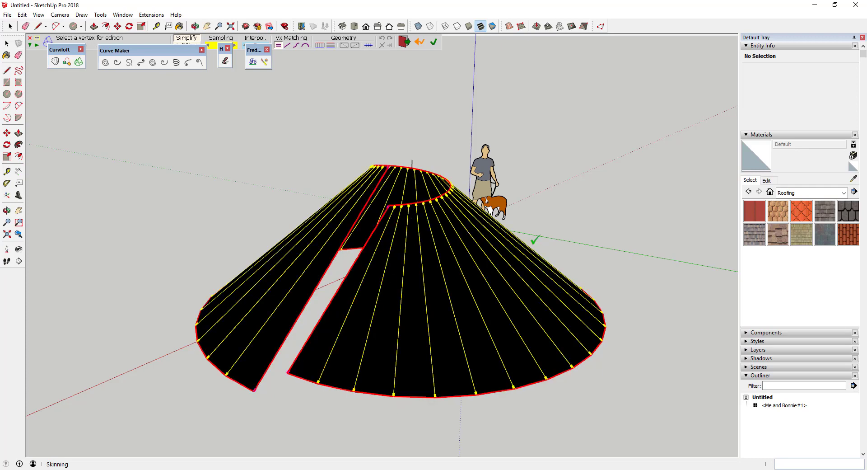
pyautogui.click(626, 223)
pyautogui.moveTo(509, 292); pyautogui.dragTo(366, 206, button='middle')
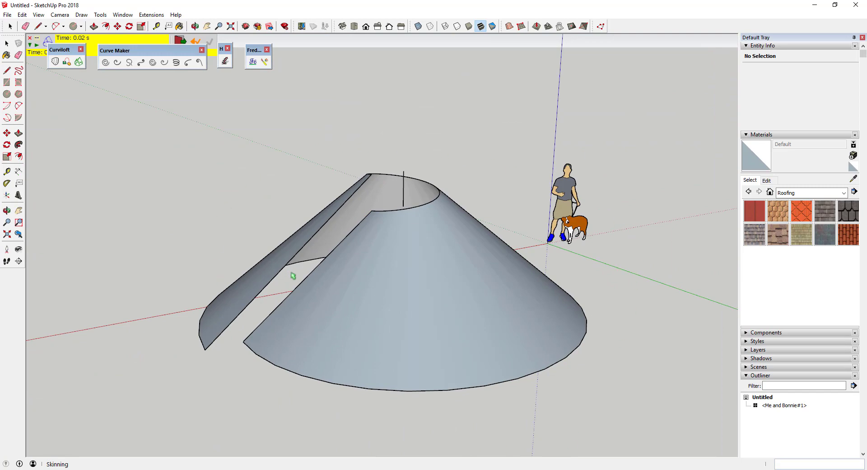
pyautogui.press('space')
pyautogui.click(408, 301)
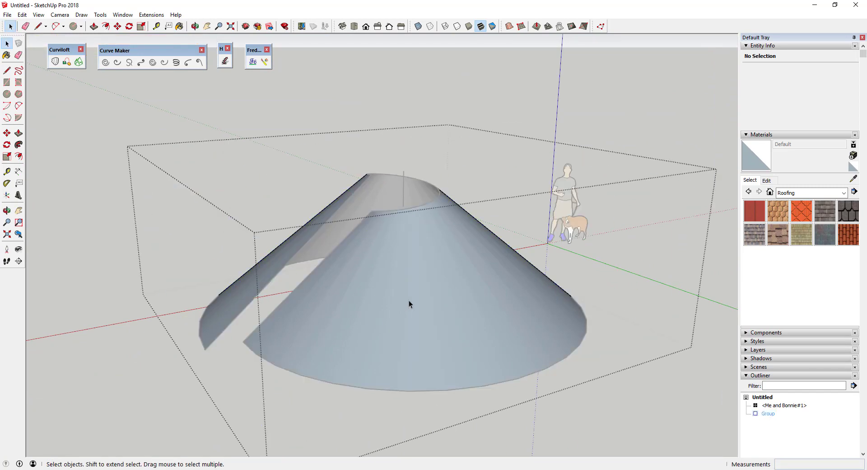
# Reverse the cone's faces so the front faces point outward
pyautogui.rightClick(408, 300)
pyautogui.click(434, 219)
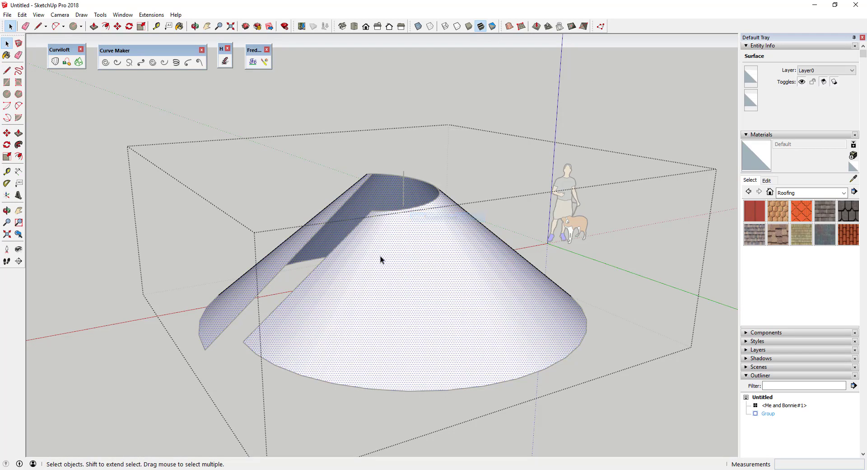
pyautogui.moveTo(381, 256); pyautogui.dragTo(473, 247, button='middle')
pyautogui.moveTo(587, 218); pyautogui.dragTo(479, 244, button='middle')
pyautogui.click(650, 256)
pyautogui.click(666, 283)
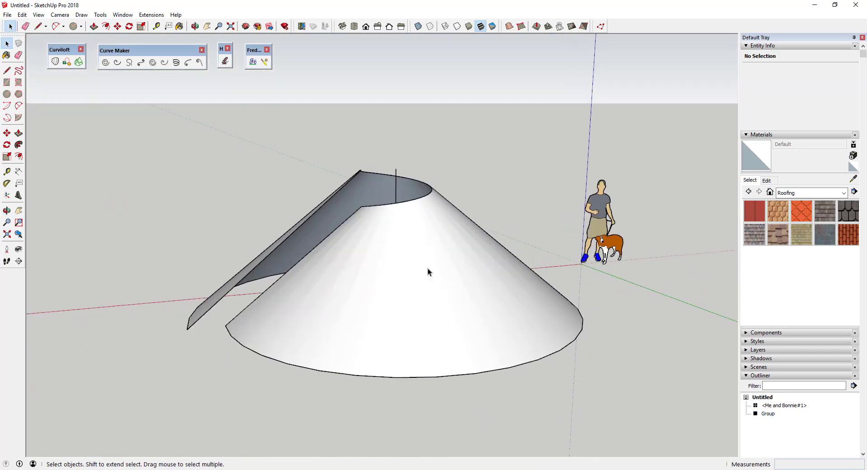
pyautogui.moveTo(427, 271); pyautogui.dragTo(505, 348, button='middle')
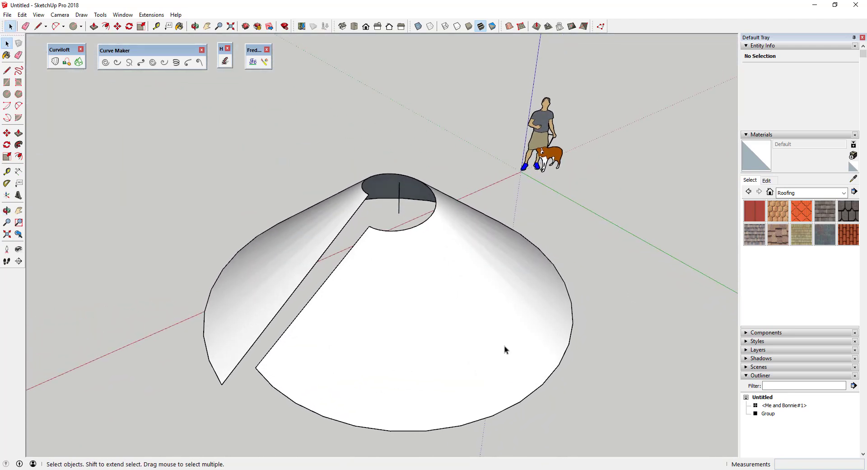
pyautogui.moveTo(409, 216); pyautogui.dragTo(408, 239, button='middle')
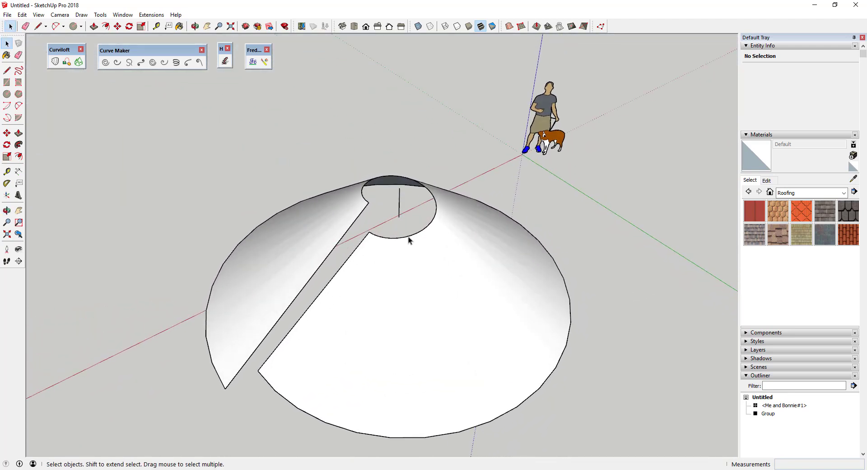
# Draw a circle at the cone's apex and pull it up into a cylinder
pyautogui.press('c')
pyautogui.click(399, 218)
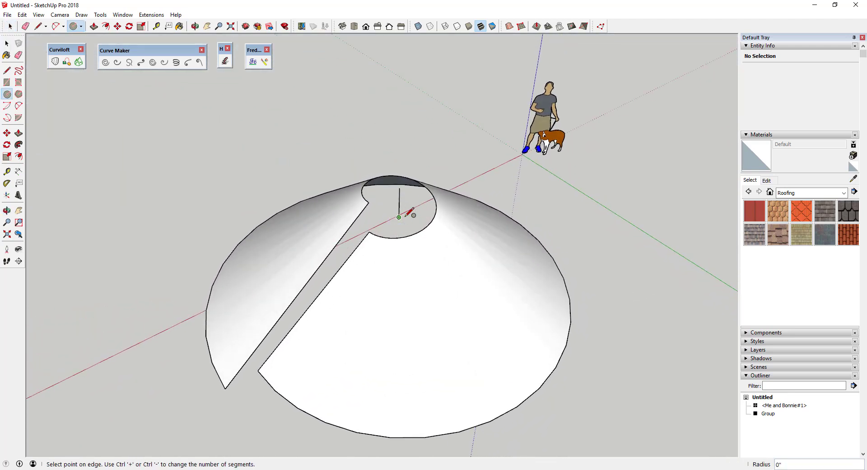
pyautogui.click(426, 203)
pyautogui.press('space')
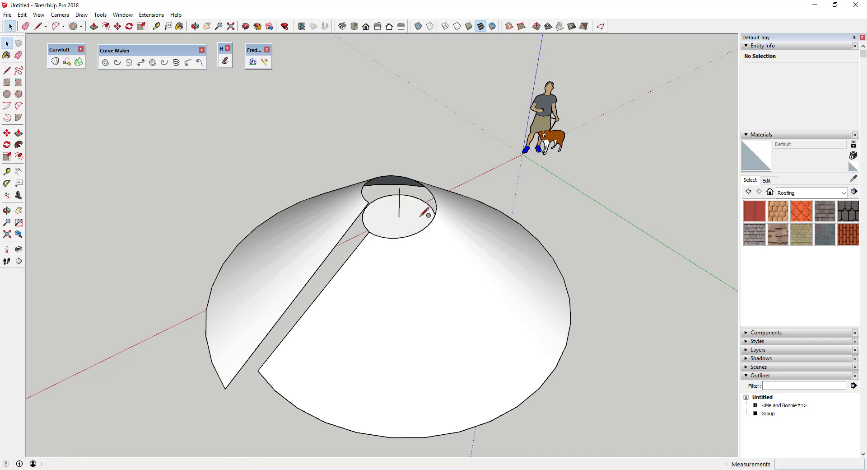
pyautogui.press('p')
pyautogui.moveTo(407, 223); pyautogui.dragTo(395, 168)
# Extend the cylinder 6' downward below the cone, then select the cone group
pyautogui.moveTo(395, 358); pyautogui.dragTo(397, 225, button='middle')
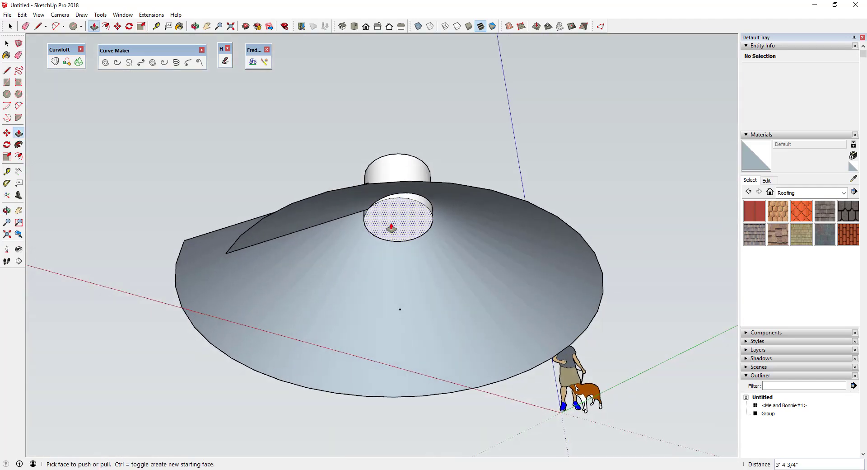
pyautogui.write("6'")
pyautogui.press('Return')
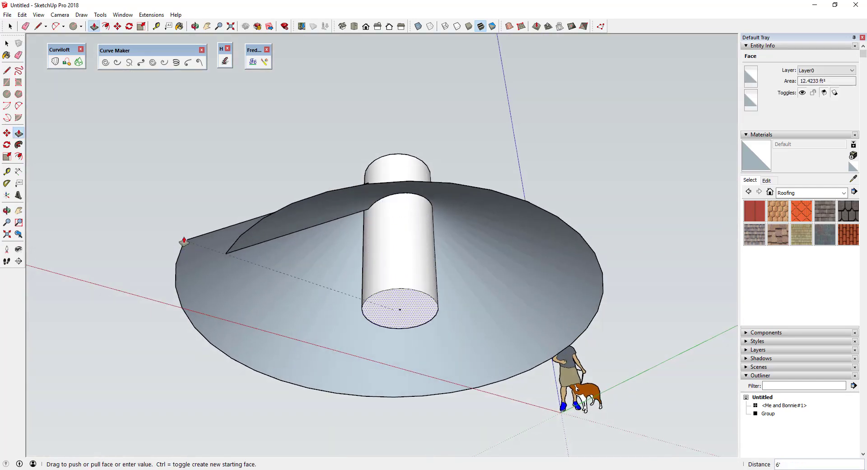
pyautogui.moveTo(188, 247); pyautogui.dragTo(408, 428, button='middle')
pyautogui.press('space')
pyautogui.click(382, 314)
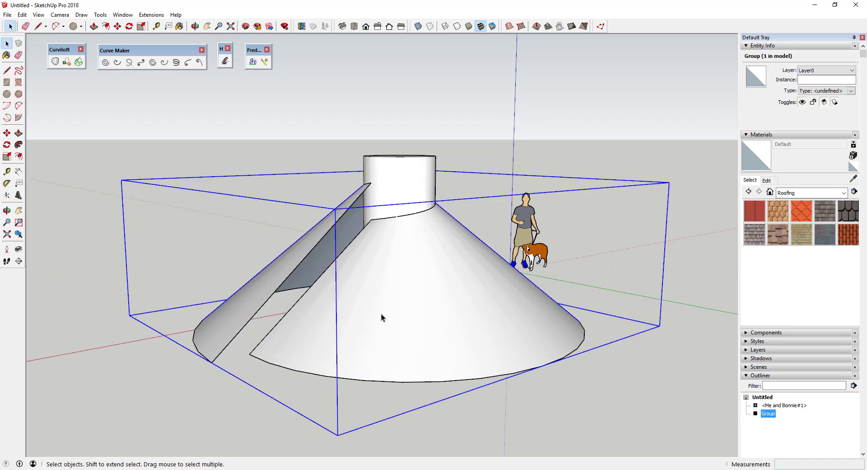
pyautogui.rightClick(378, 314)
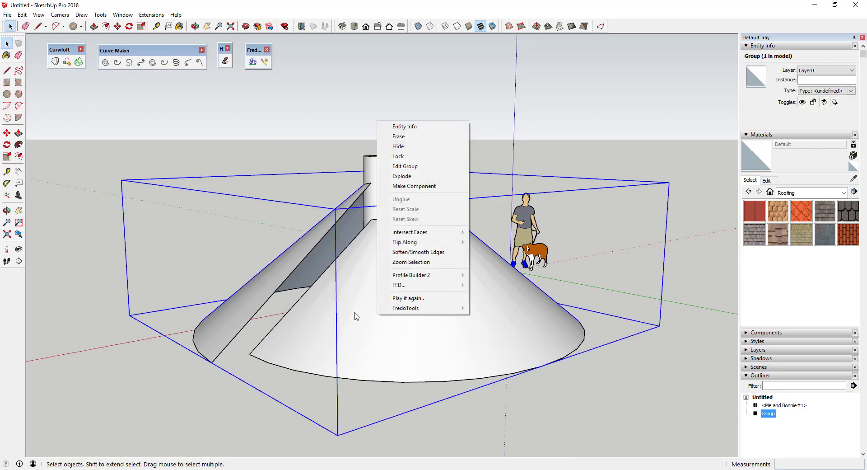
# Inside the cone group, draw edges at the ramp's inner end and bottom corner to form the closing face
pyautogui.doubleClick(355, 314)
pyautogui.click(370, 311)
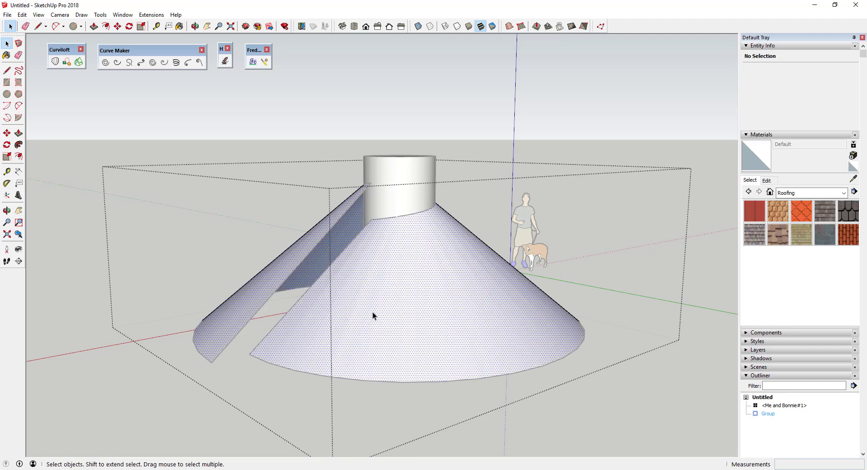
pyautogui.press('l')
pyautogui.click(372, 220)
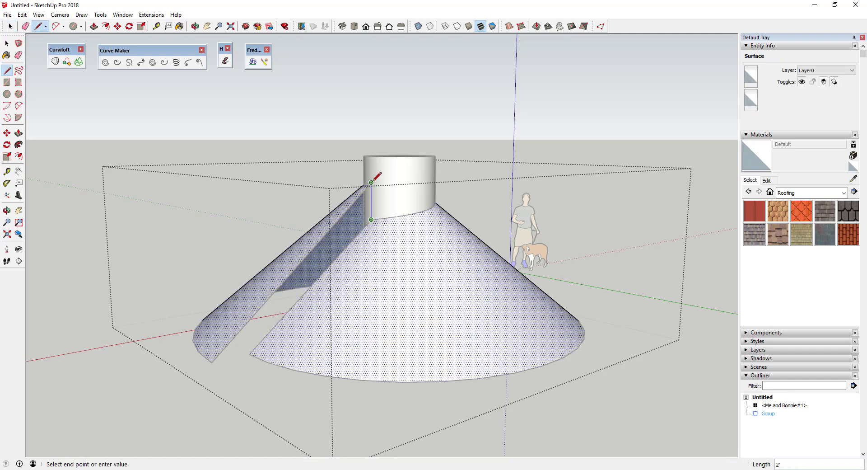
pyautogui.click(372, 183)
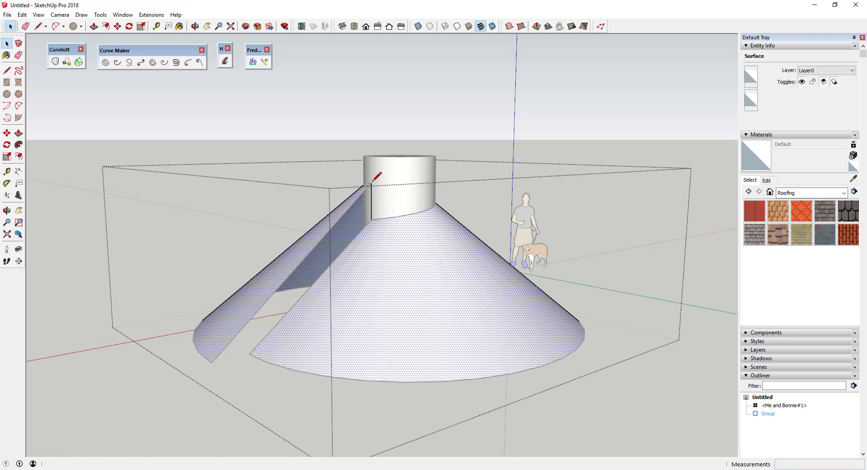
pyautogui.click(251, 353)
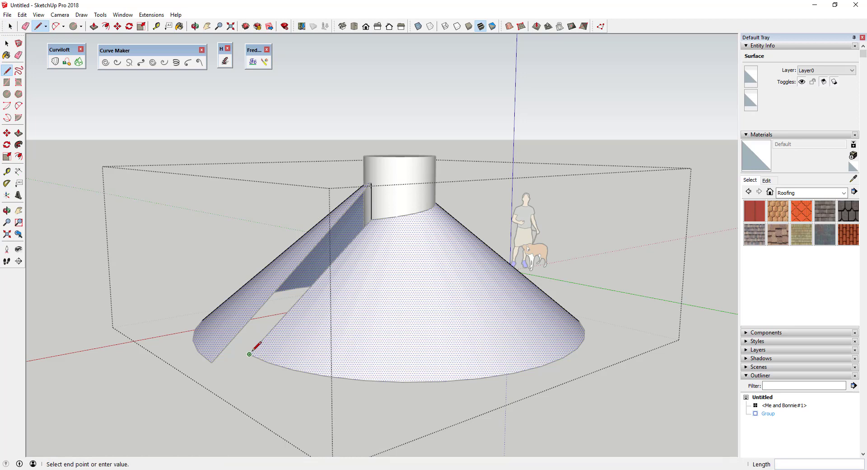
pyautogui.click(212, 363)
# Select the new side face and orbit around and below the cone to check it
pyautogui.press('space')
pyautogui.click(319, 268)
pyautogui.press('o')
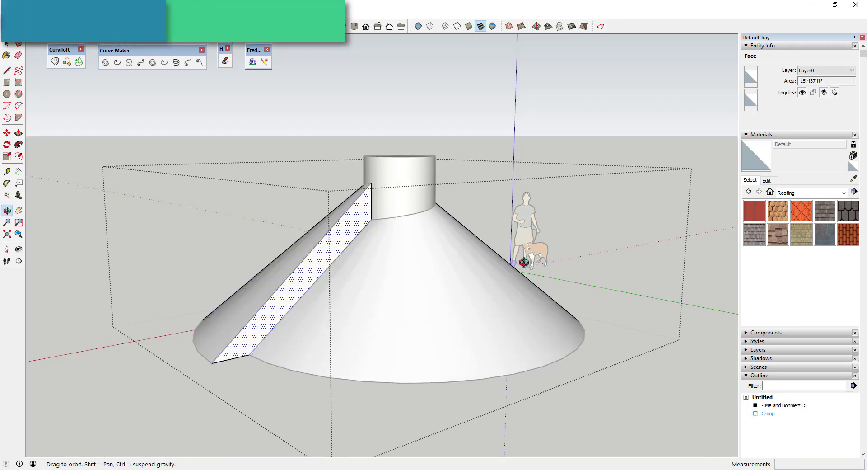
pyautogui.press('space')
pyautogui.moveTo(356, 290); pyautogui.dragTo(405, 272, button='middle')
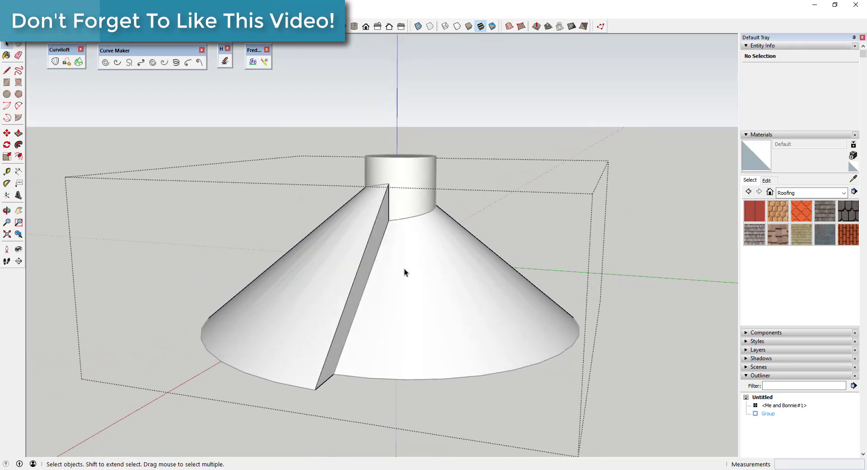
pyautogui.moveTo(488, 300); pyautogui.dragTo(240, 304, button='middle')
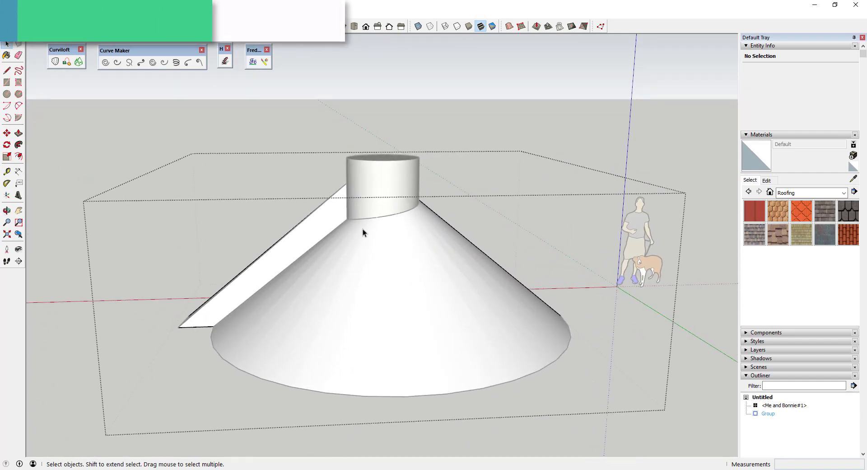
pyautogui.moveTo(355, 276); pyautogui.dragTo(539, 257, button='middle')
# Reopen the cone group and pull its bottom face down 6 inches
pyautogui.click(504, 305)
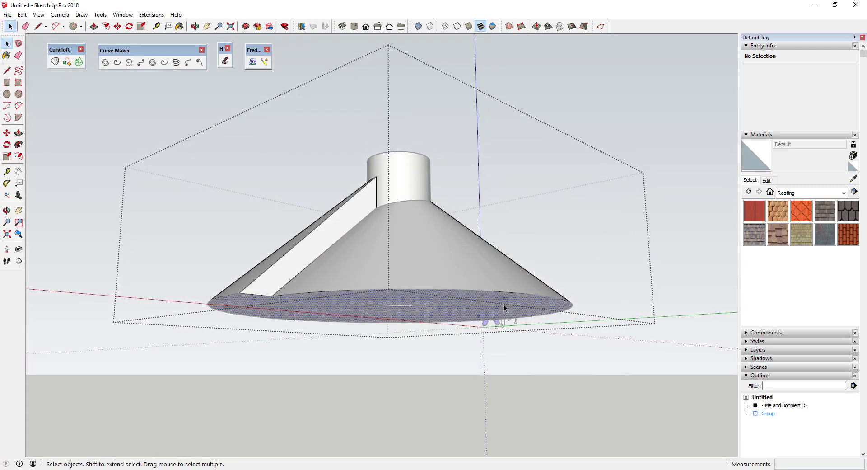
pyautogui.click(505, 352)
pyautogui.click(459, 305)
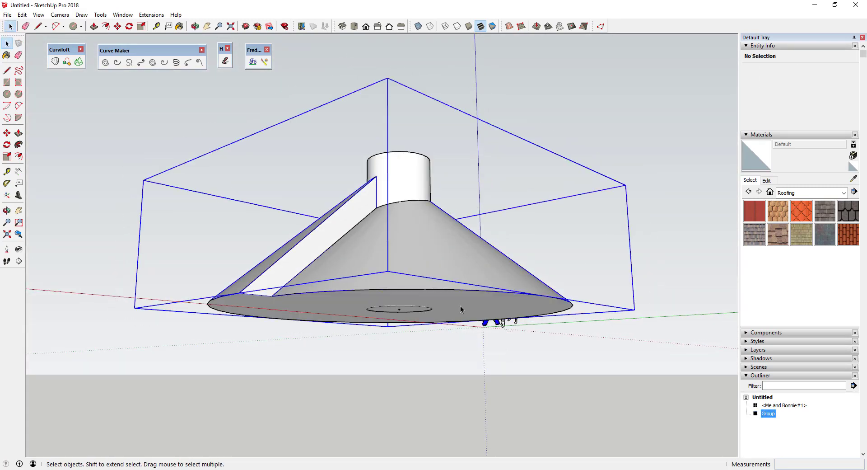
pyautogui.doubleClick(459, 305)
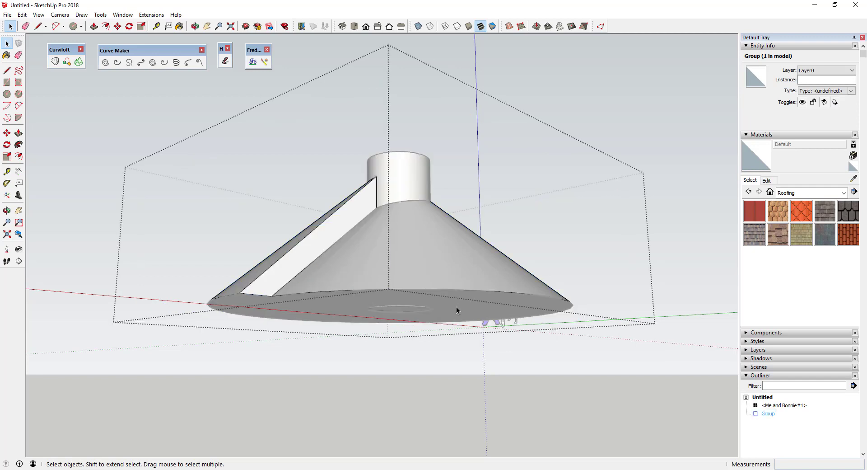
pyautogui.press('p')
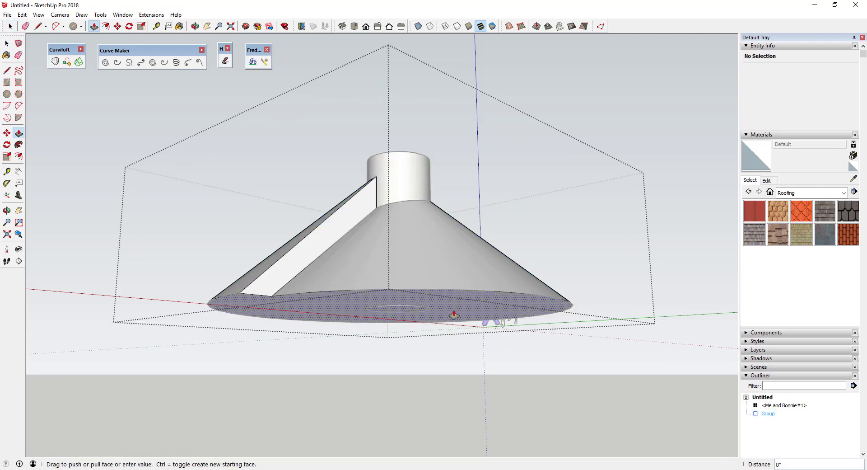
pyautogui.click(454, 315)
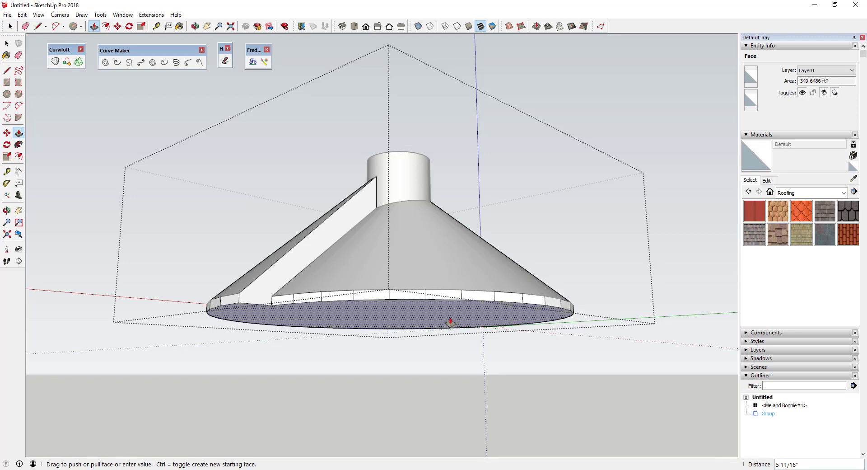
pyautogui.write('6')
pyautogui.press('Return')
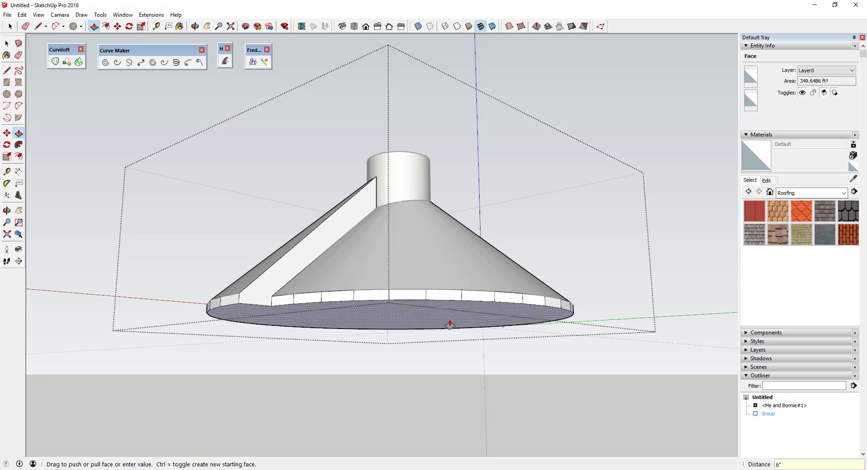
# Scale the new bottom face to 0.96 so the base tapers slightly inward
pyautogui.moveTo(451, 322); pyautogui.dragTo(331, 301, button='middle')
pyautogui.press('space')
pyautogui.press('s')
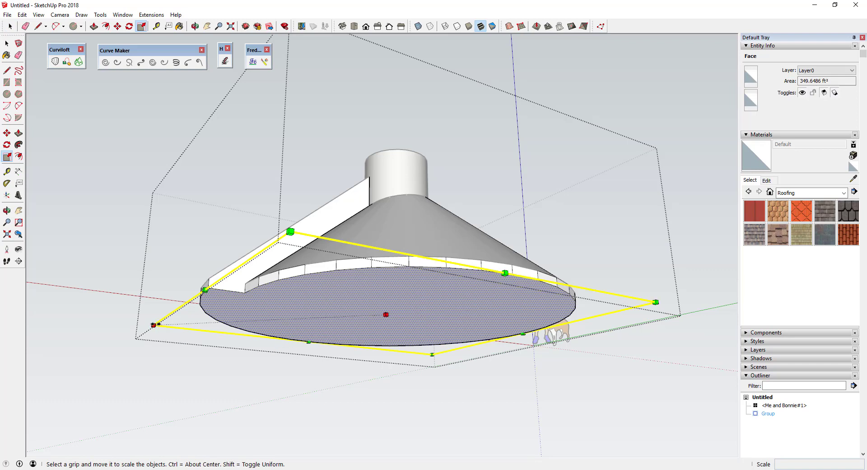
pyautogui.moveTo(154, 325); pyautogui.dragTo(161, 325)
pyautogui.press('space')
pyautogui.moveTo(521, 383); pyautogui.dragTo(432, 344, button='middle')
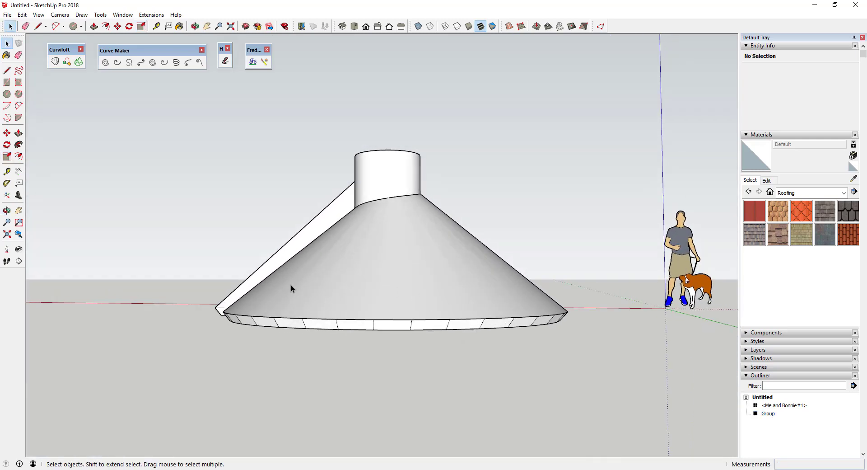
# Paint the cone's sloped surface with the Roofing Metal Standing Seam Red material
pyautogui.moveTo(290, 287); pyautogui.dragTo(482, 312, button='middle')
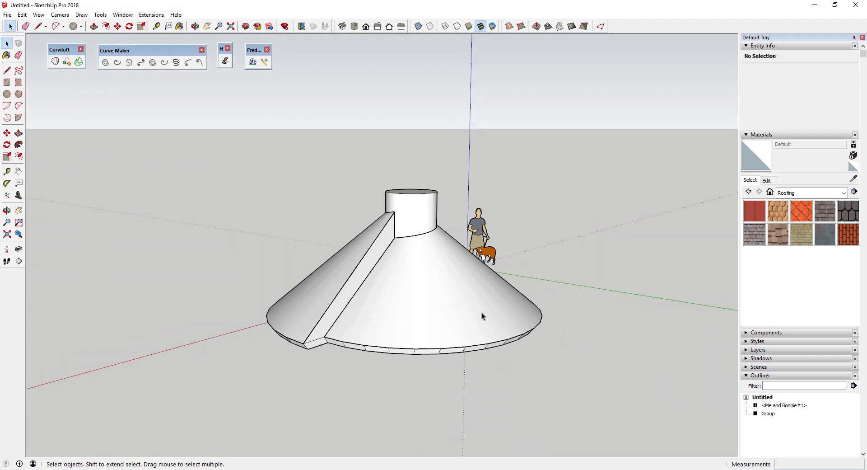
pyautogui.scroll(1, 441, 286)
pyautogui.click(440, 286)
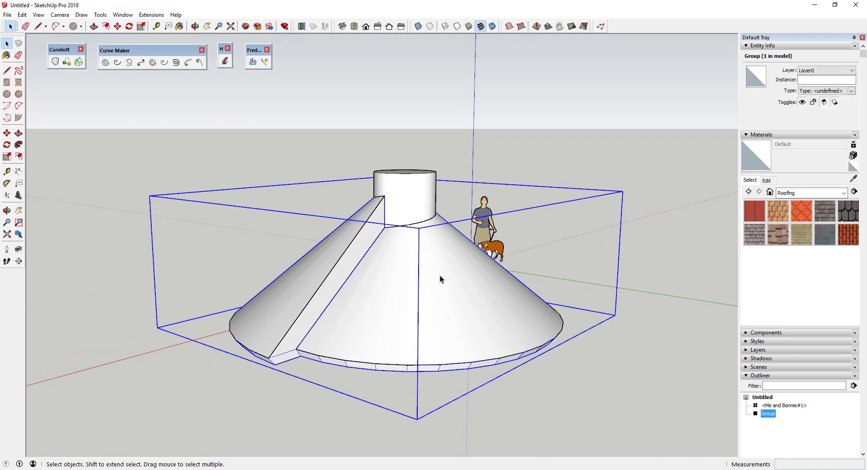
pyautogui.doubleClick(440, 275)
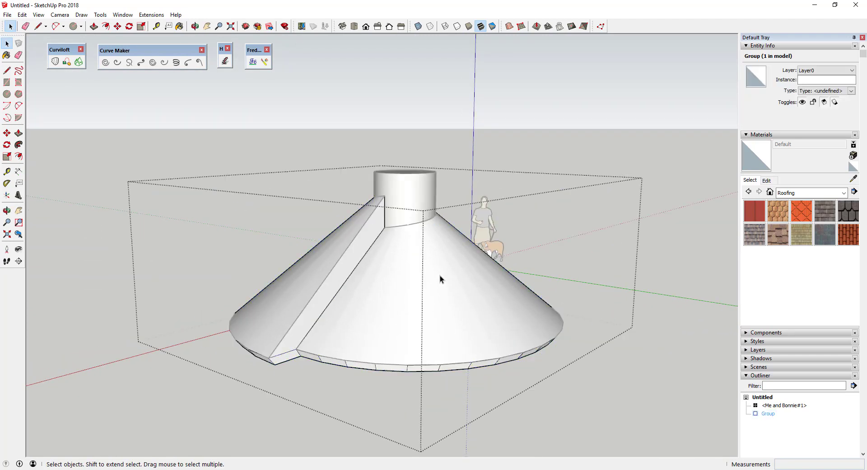
pyautogui.click(752, 211)
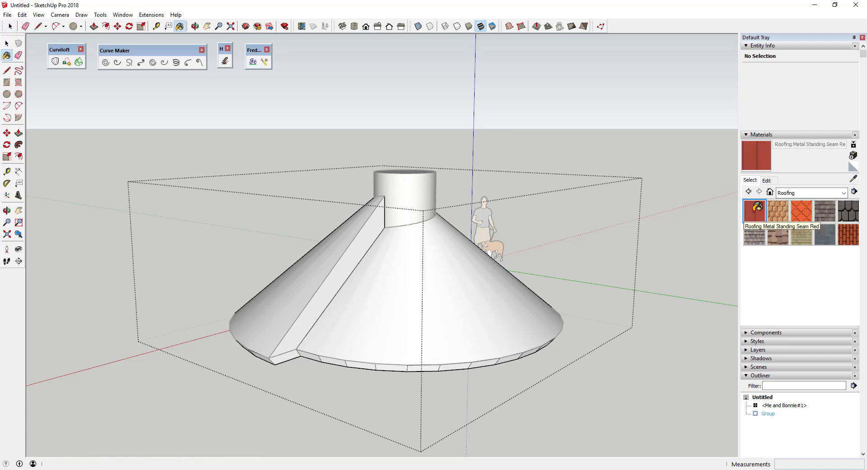
pyautogui.click(409, 287)
pyautogui.moveTo(438, 286)
pyautogui.mouseDown(button='middle')
pyautogui.moveTo(170, 306)
pyautogui.moveTo(453, 273)
pyautogui.mouseUp(button='middle')
pyautogui.scroll(3, 393, 284)
# Turn on View > Hidden Geometry to show the cone's hidden edges
pyautogui.press('space')
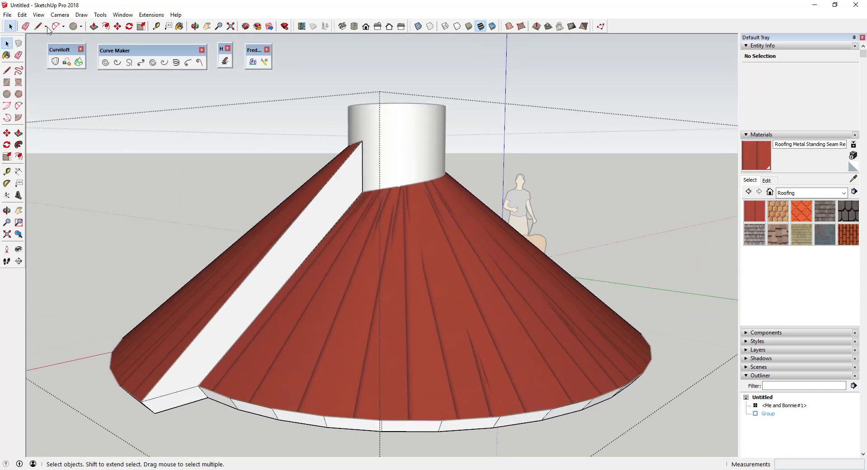
pyautogui.click(38, 15)
pyautogui.click(66, 48)
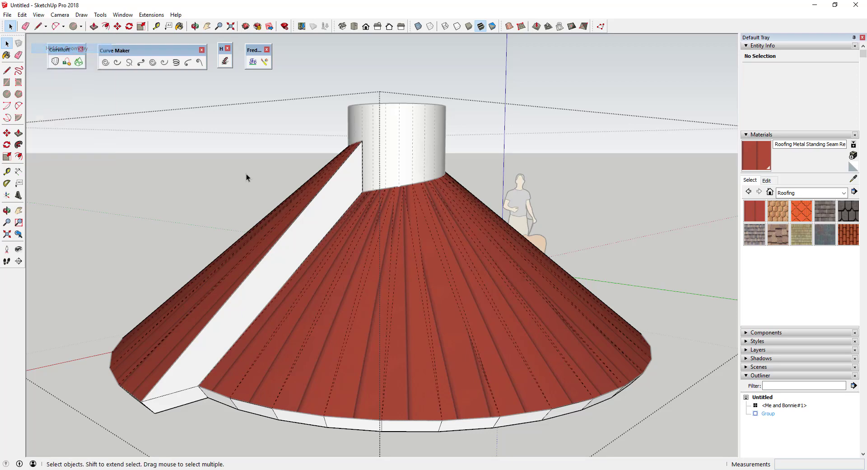
pyautogui.scroll(5, 405, 263)
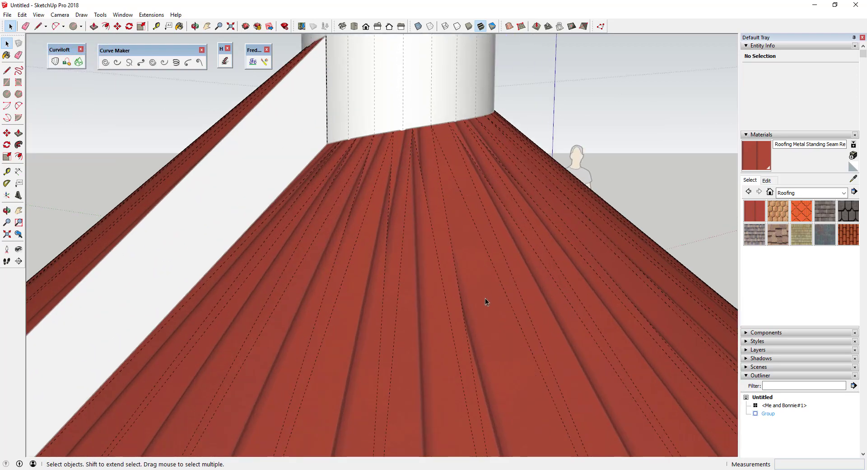
pyautogui.scroll(-5, 486, 253)
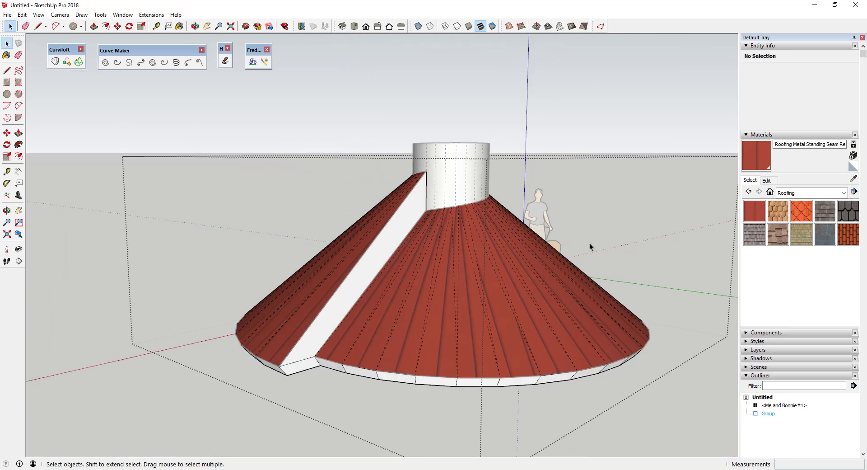
# Turn View > Hidden Geometry back off and launch Fredo's ThruPaint
pyautogui.click(38, 15)
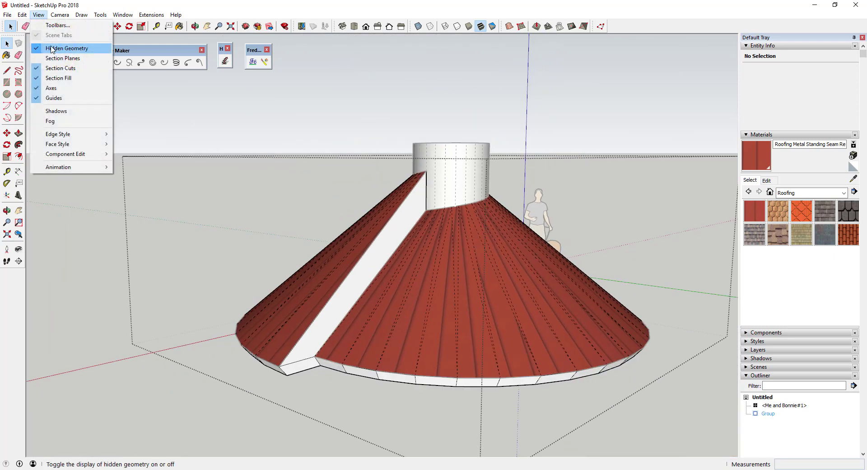
pyautogui.click(66, 49)
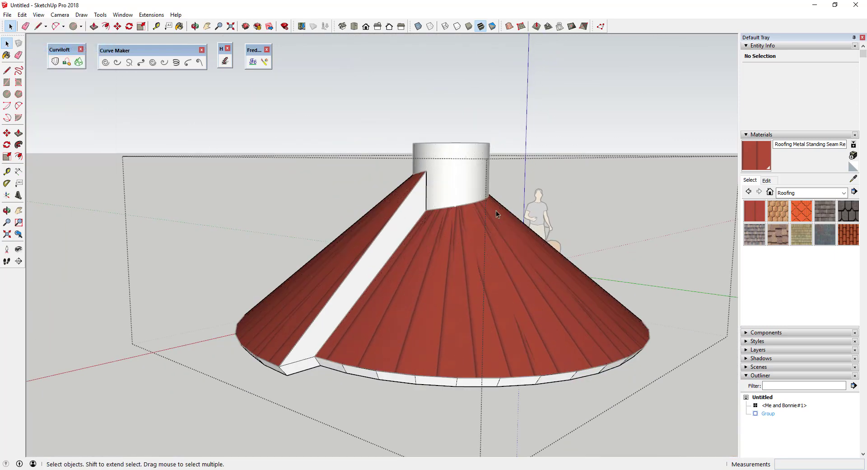
pyautogui.click(269, 63)
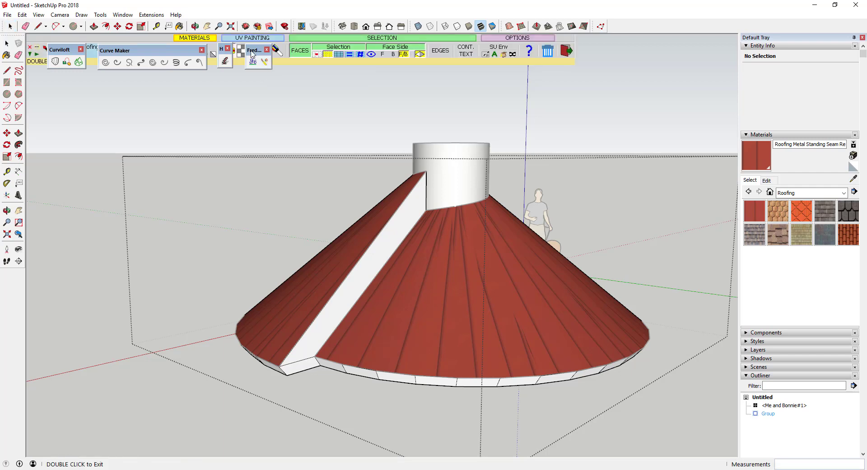
# Drag the four floating toolbars down so they no longer cover ThruPaint's palette
pyautogui.moveTo(251, 52); pyautogui.dragTo(252, 76)
pyautogui.moveTo(225, 50); pyautogui.dragTo(224, 74)
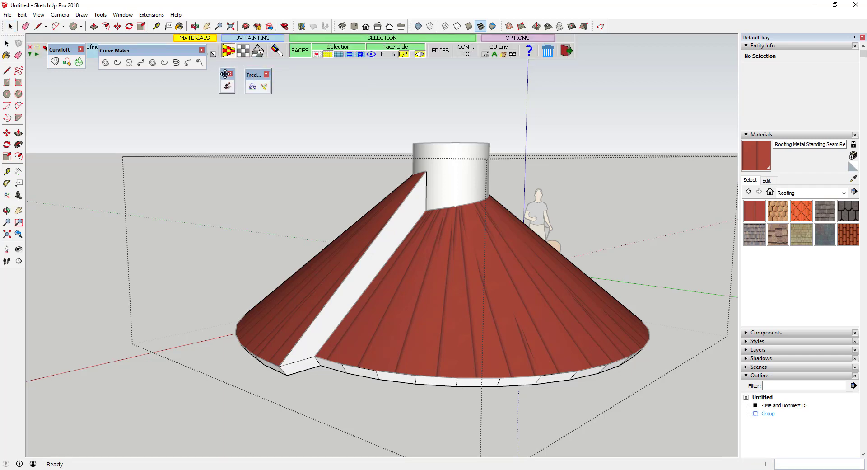
pyautogui.moveTo(176, 54); pyautogui.dragTo(176, 81)
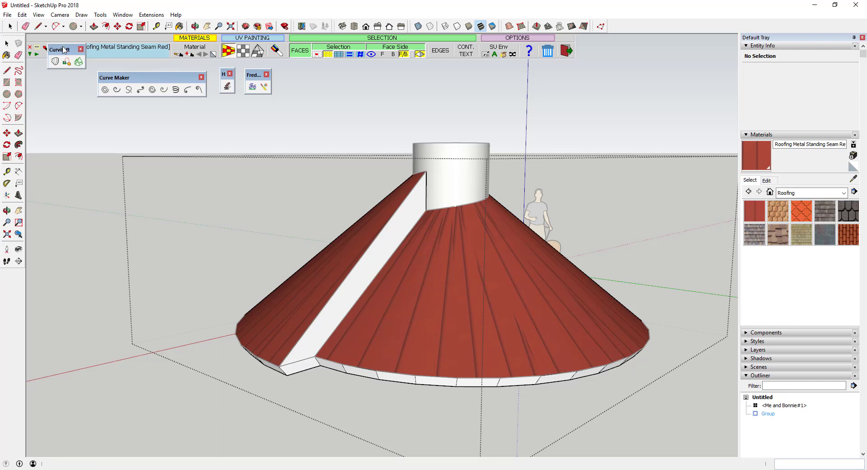
pyautogui.moveTo(63, 52); pyautogui.dragTo(62, 76)
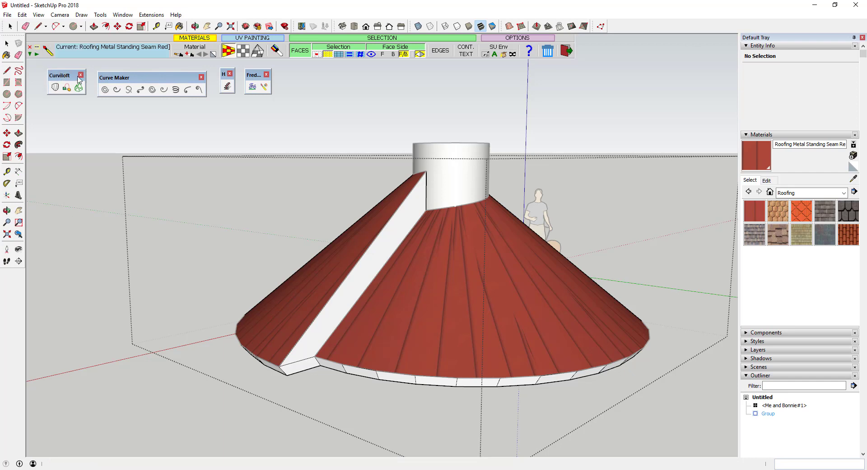
# Repaint the cone in ThruPaint's QuadMesh UV mode and rotate the texture +90°
pyautogui.click(228, 54)
pyautogui.click(448, 301)
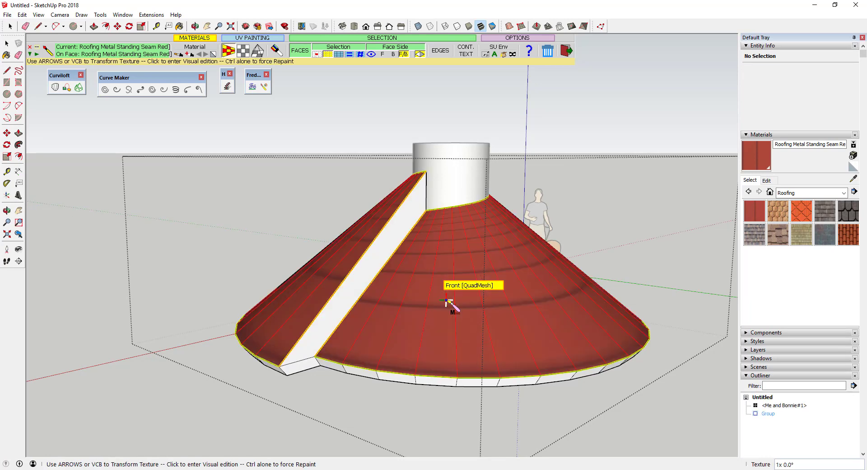
pyautogui.moveTo(451, 298)
pyautogui.mouseDown(button='middle')
pyautogui.moveTo(552, 362)
pyautogui.moveTo(449, 289)
pyautogui.mouseUp(button='middle')
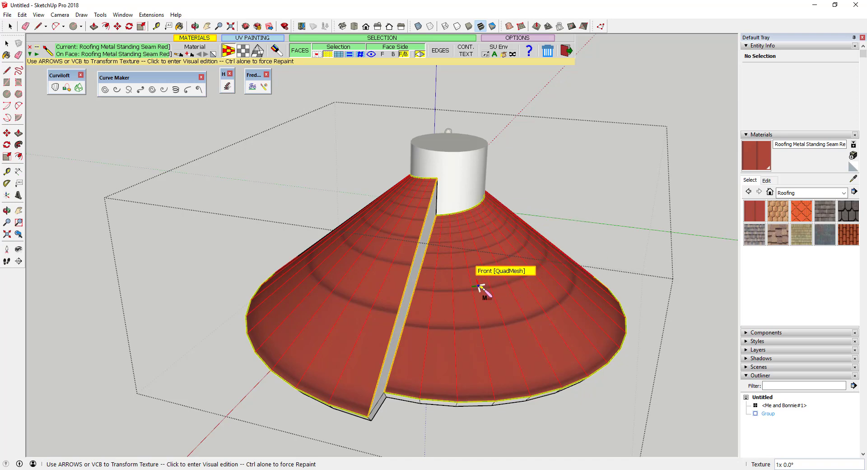
pyautogui.click(479, 286)
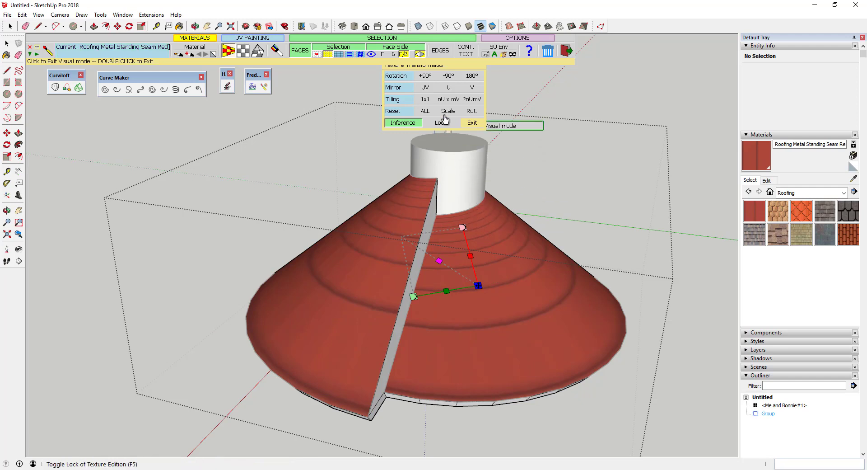
pyautogui.click(431, 80)
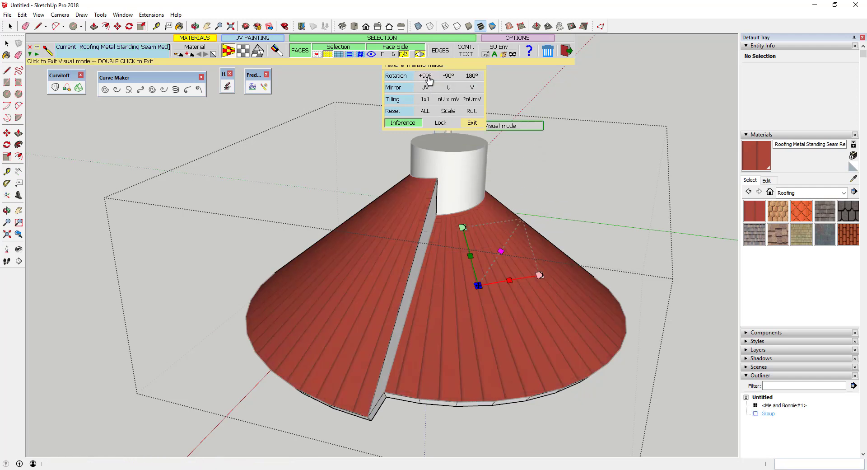